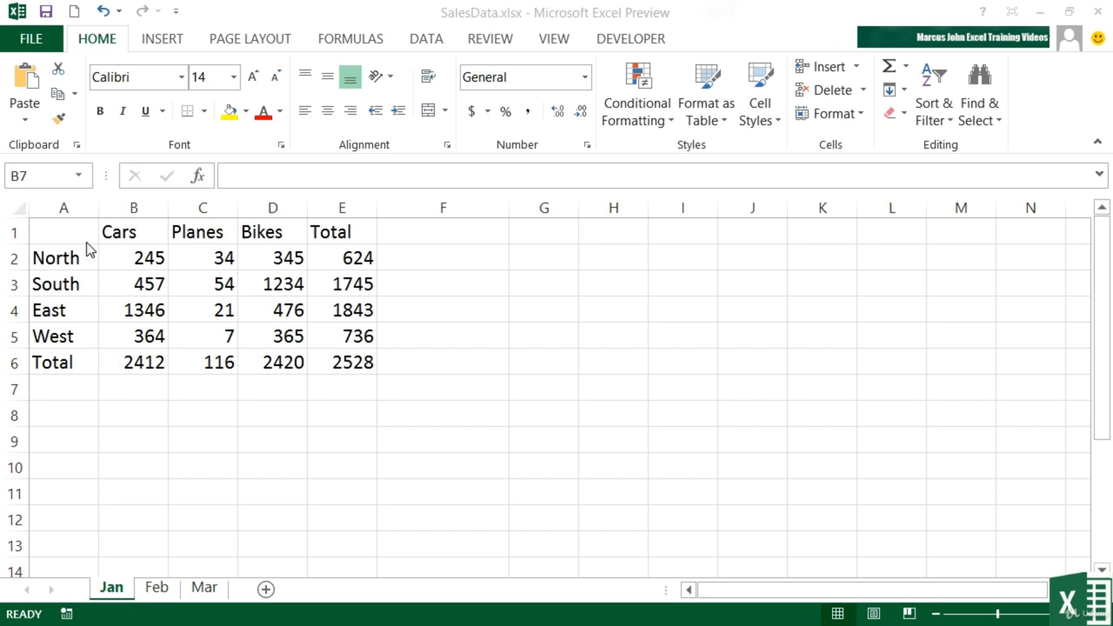
- Preview the text and fill colour choices for the Cars header without applying any
{"action": "left_click", "coordinate": [129, 232]}
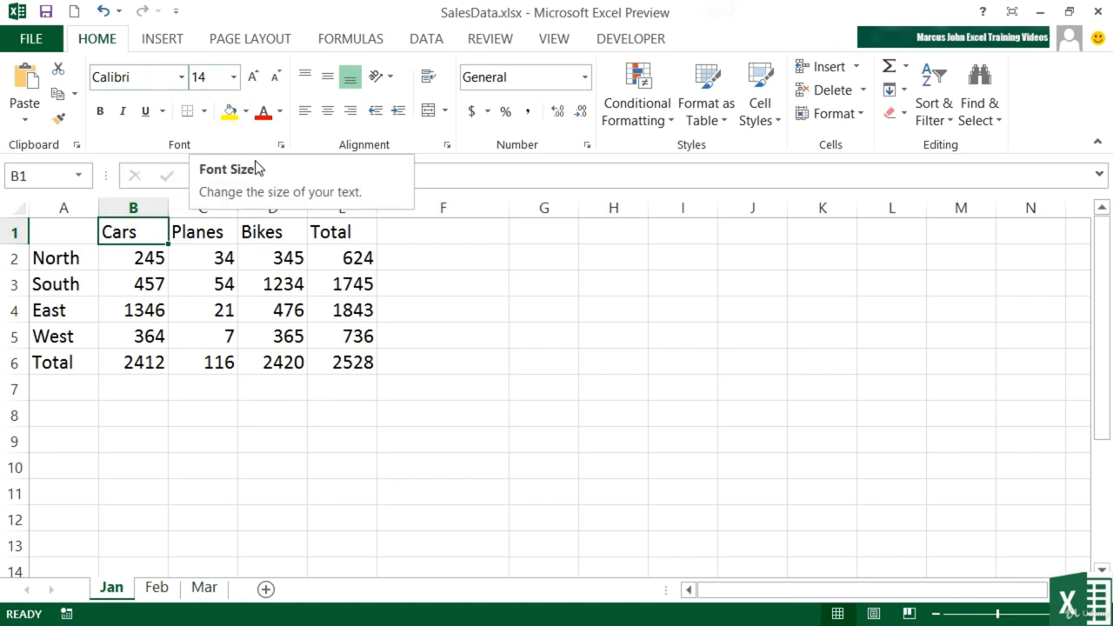
{"action": "left_click", "coordinate": [280, 113]}
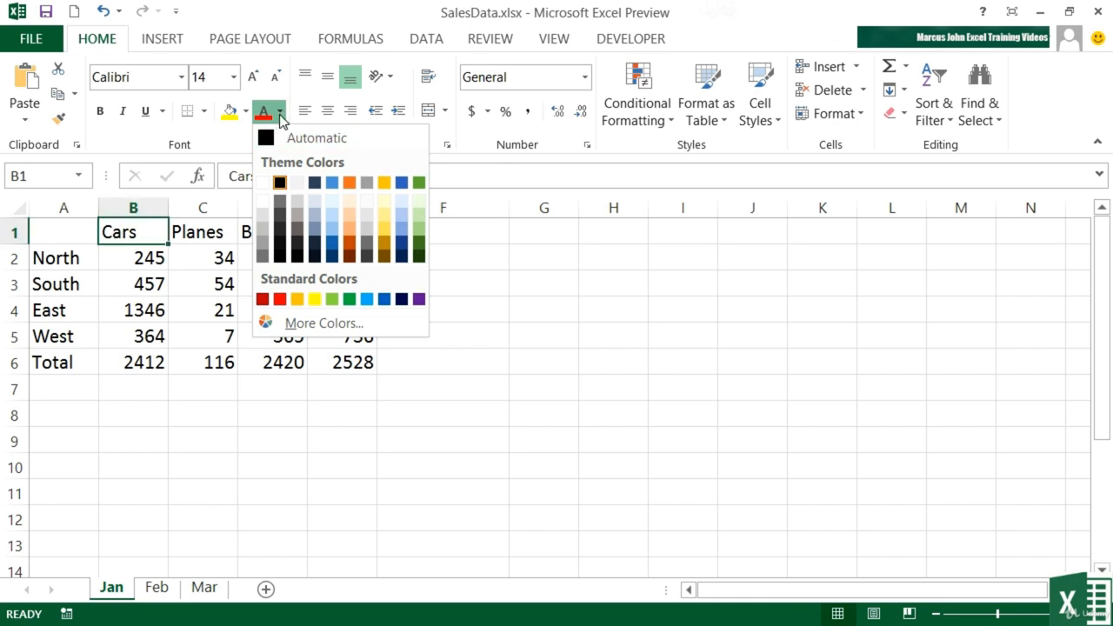
{"action": "left_click", "coordinate": [248, 112]}
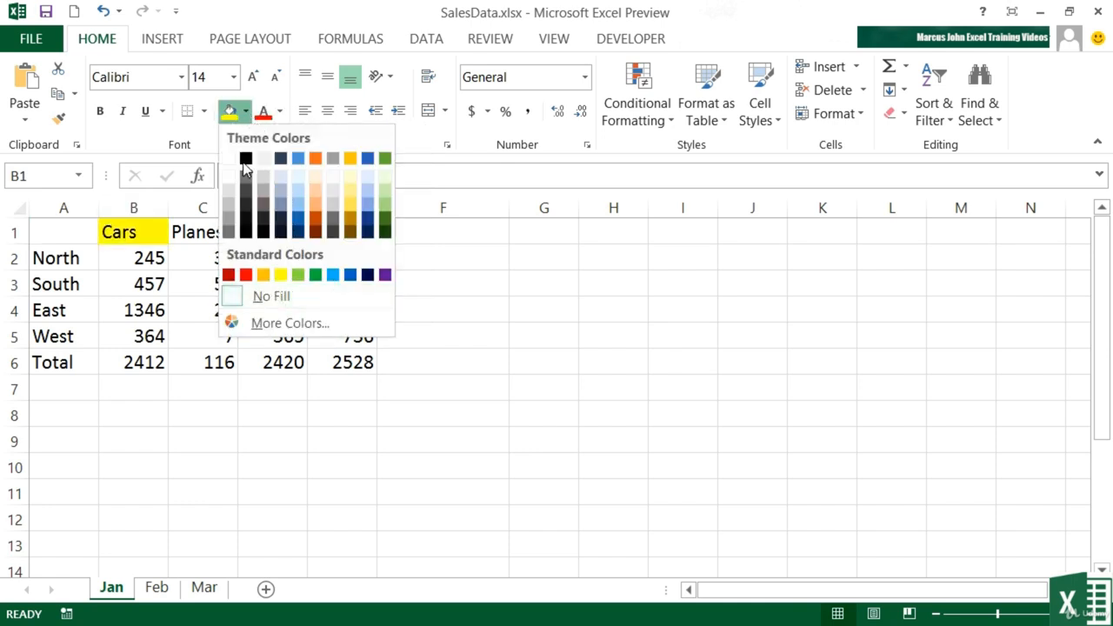
{"action": "left_click", "coordinate": [247, 112]}
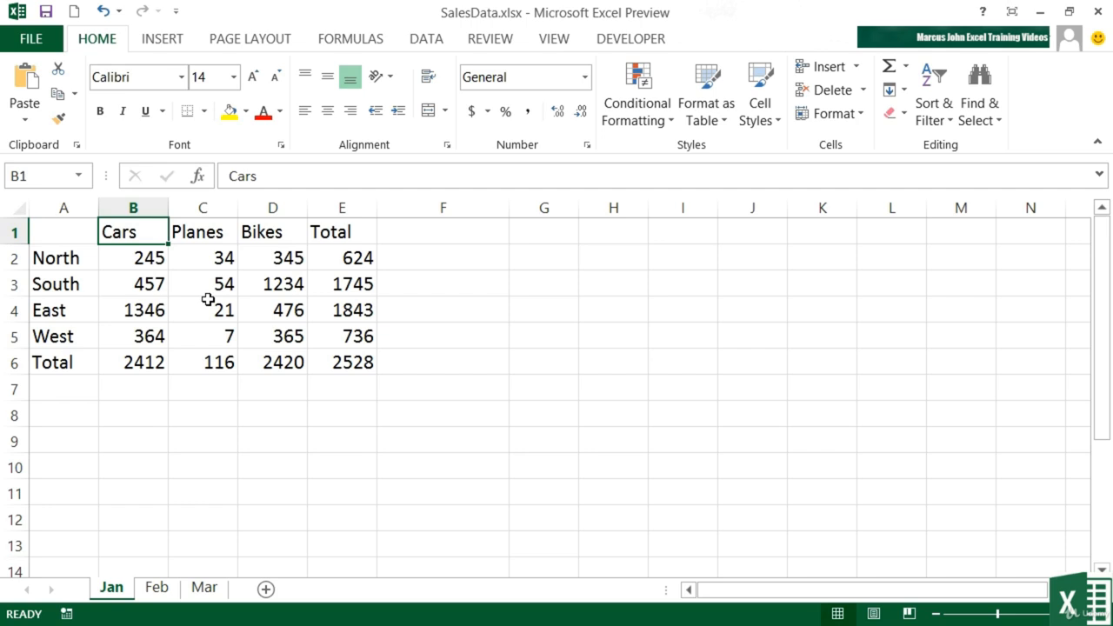
- Select table A1:E6 with Ctrl+A from cell C3, compared with whole-sheet selection from H7
{"action": "key", "text": "ctrl+a"}
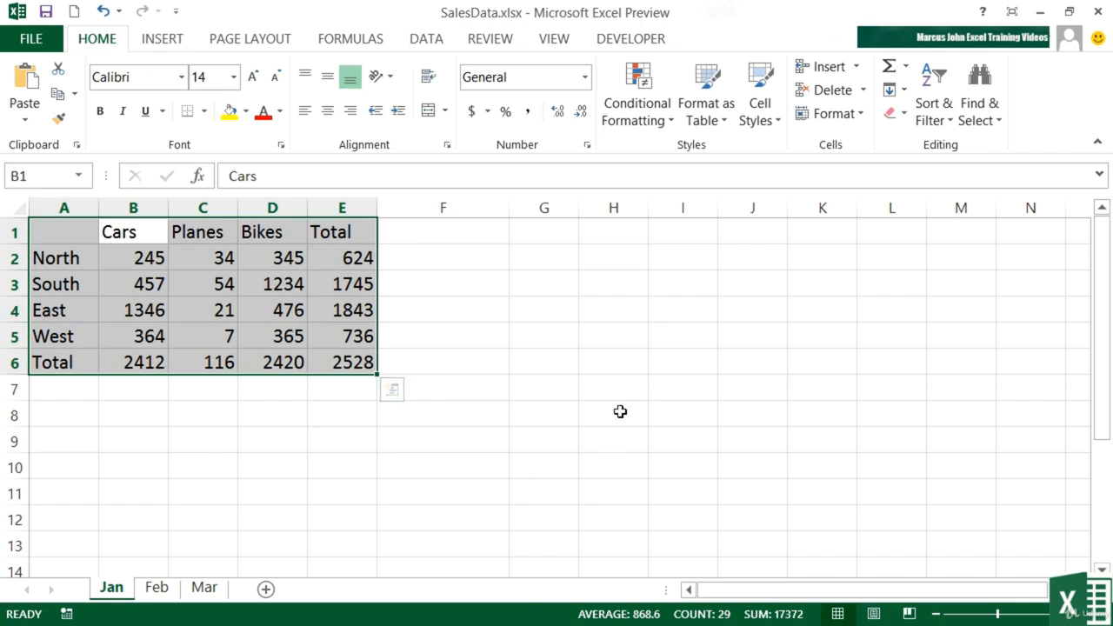
{"action": "left_click", "coordinate": [619, 384]}
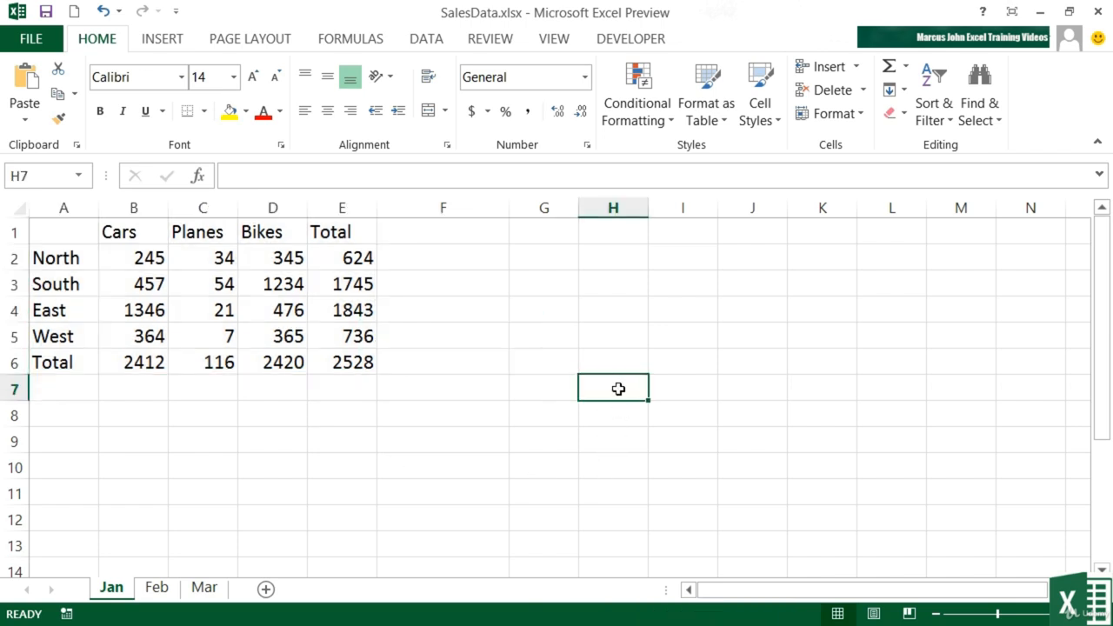
{"action": "key", "text": "ctrl+a"}
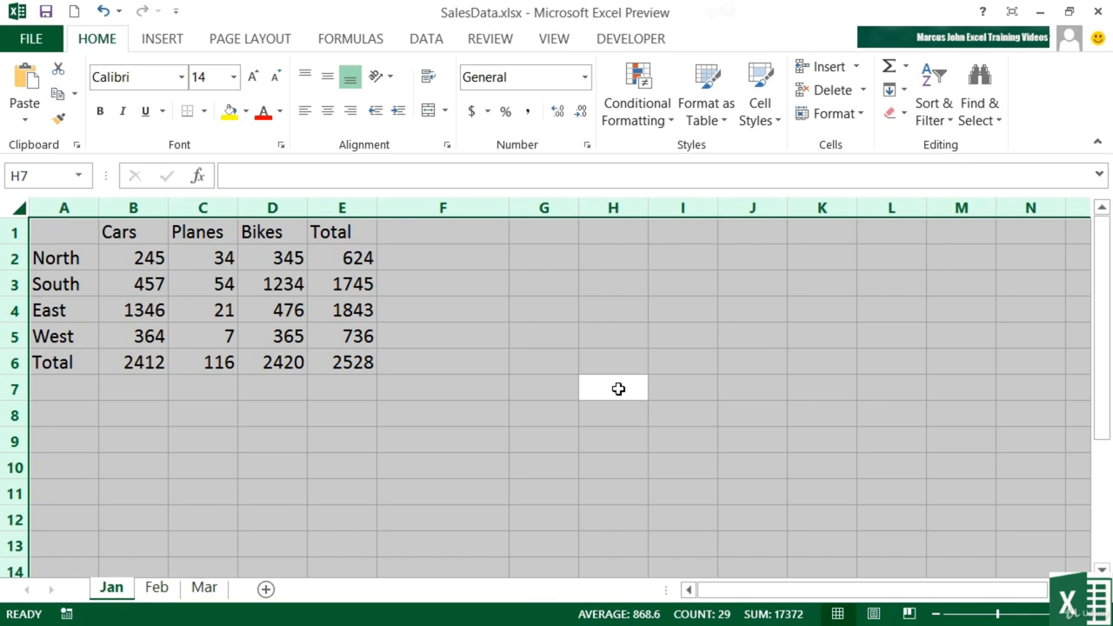
{"action": "left_click", "coordinate": [205, 288]}
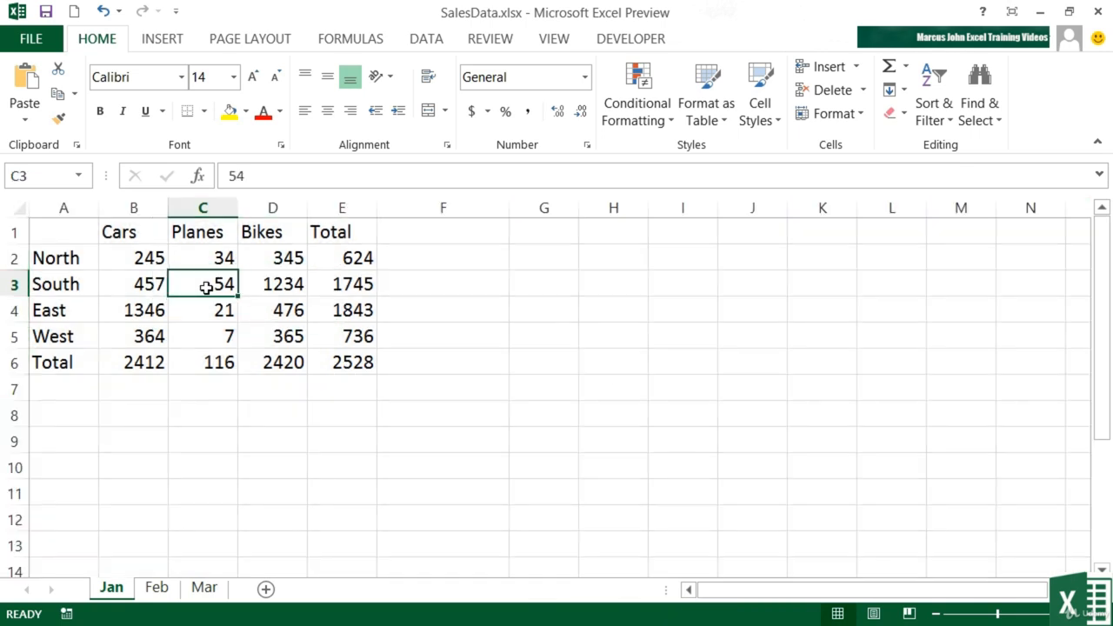
{"action": "key", "text": "ctrl+a"}
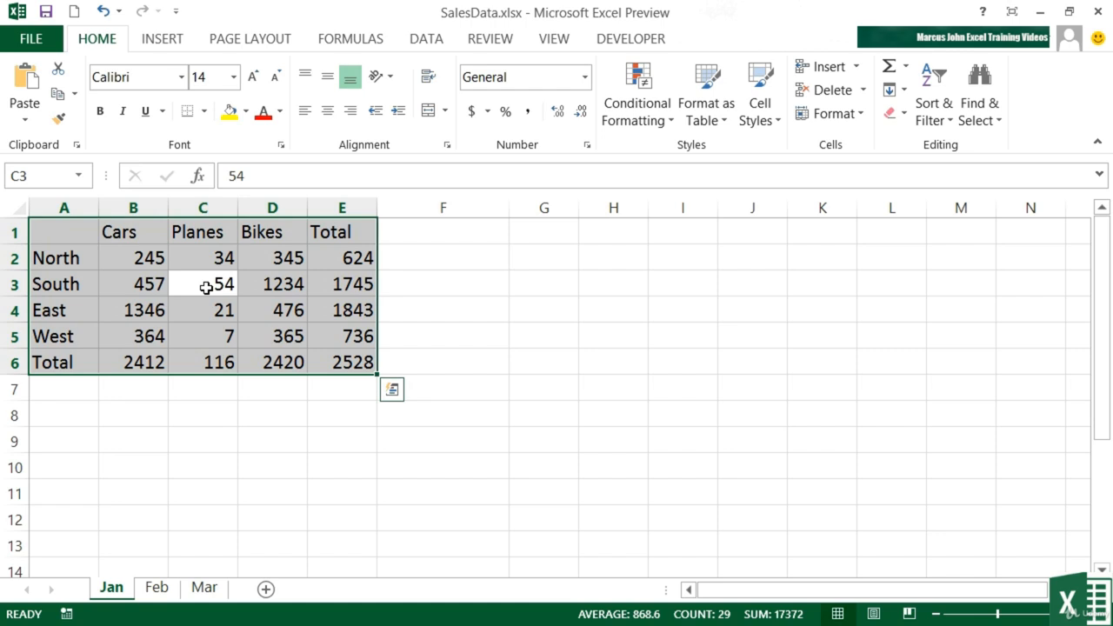
- Change the selected table's font from Calibri to Century Gothic
{"action": "left_click", "coordinate": [183, 79]}
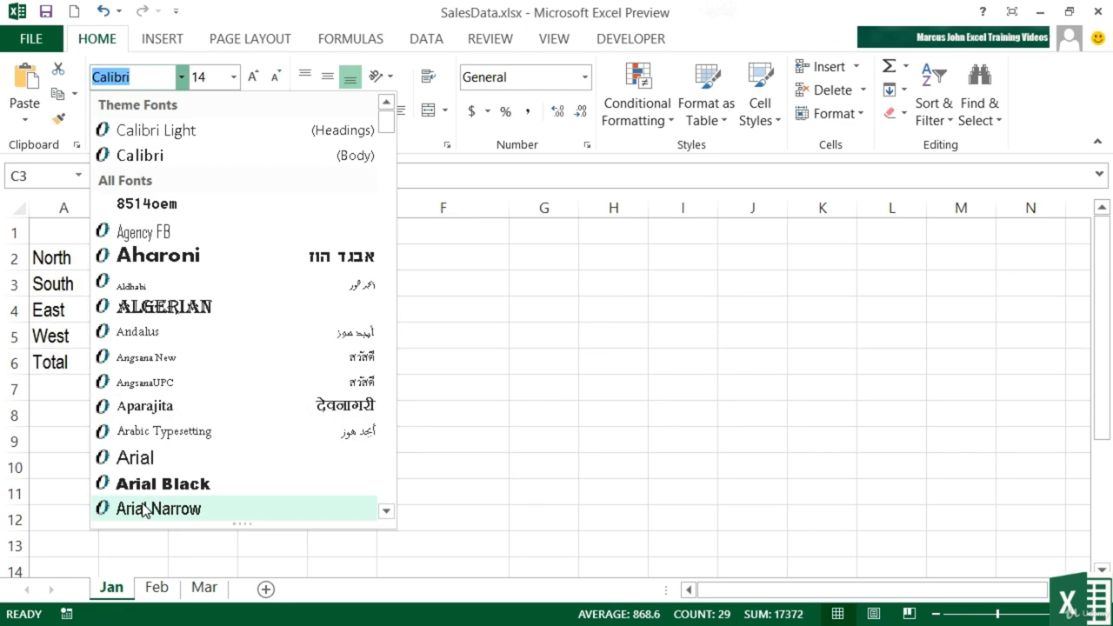
{"action": "scroll", "coordinate": [155, 491], "scroll_direction": "down", "scroll_amount": 1}
{"action": "scroll", "coordinate": [155, 491], "scroll_direction": "down", "scroll_amount": 7}
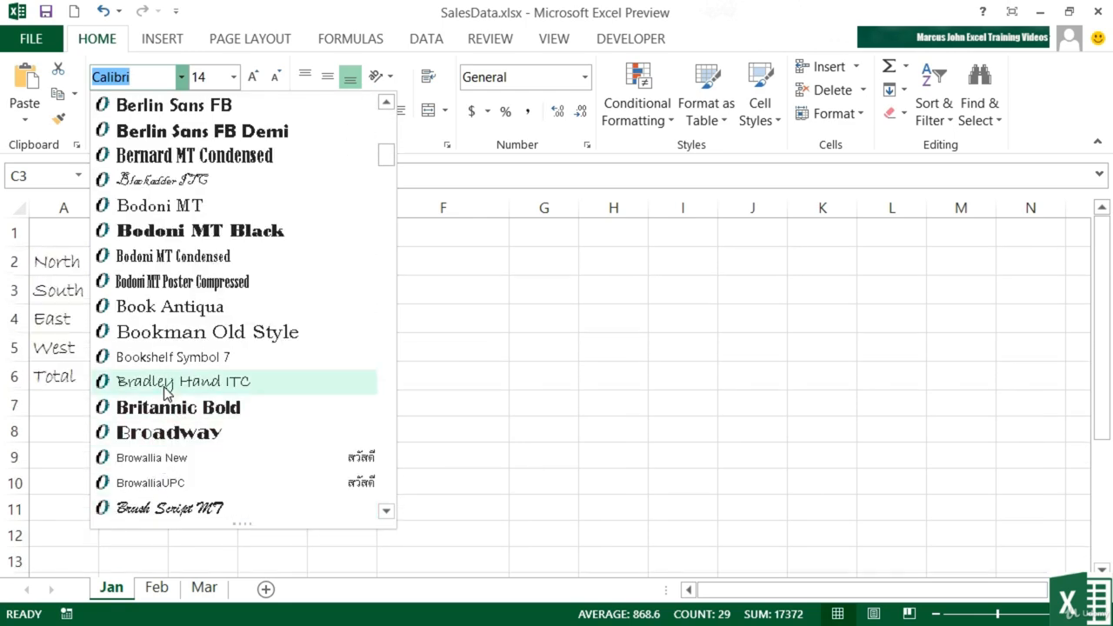
{"action": "scroll", "coordinate": [156, 458], "scroll_direction": "down", "scroll_amount": 5}
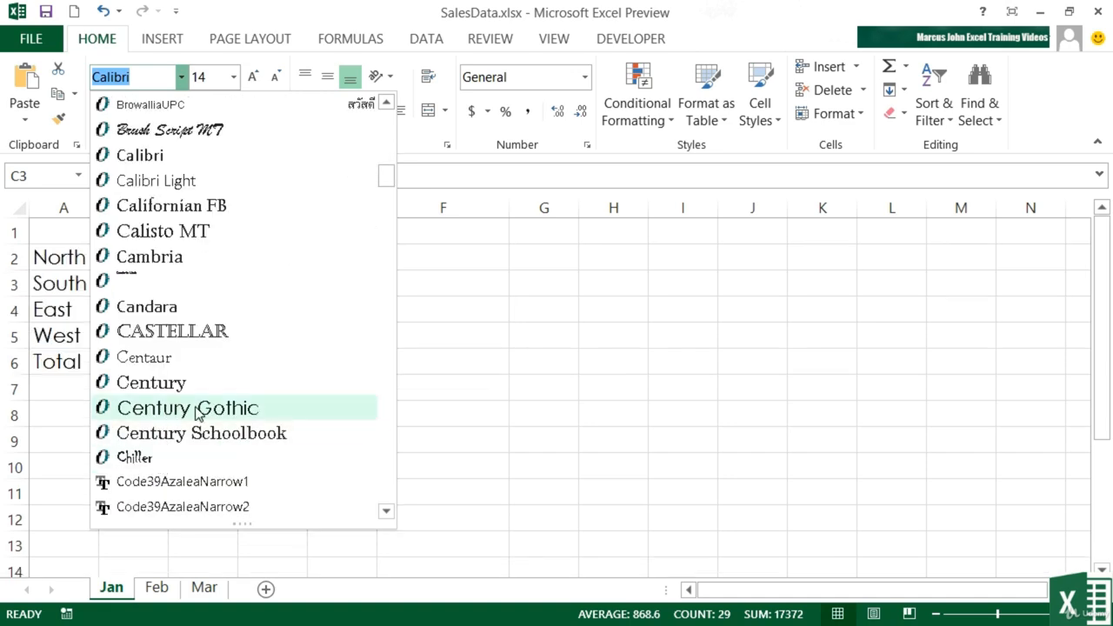
{"action": "left_click", "coordinate": [156, 410]}
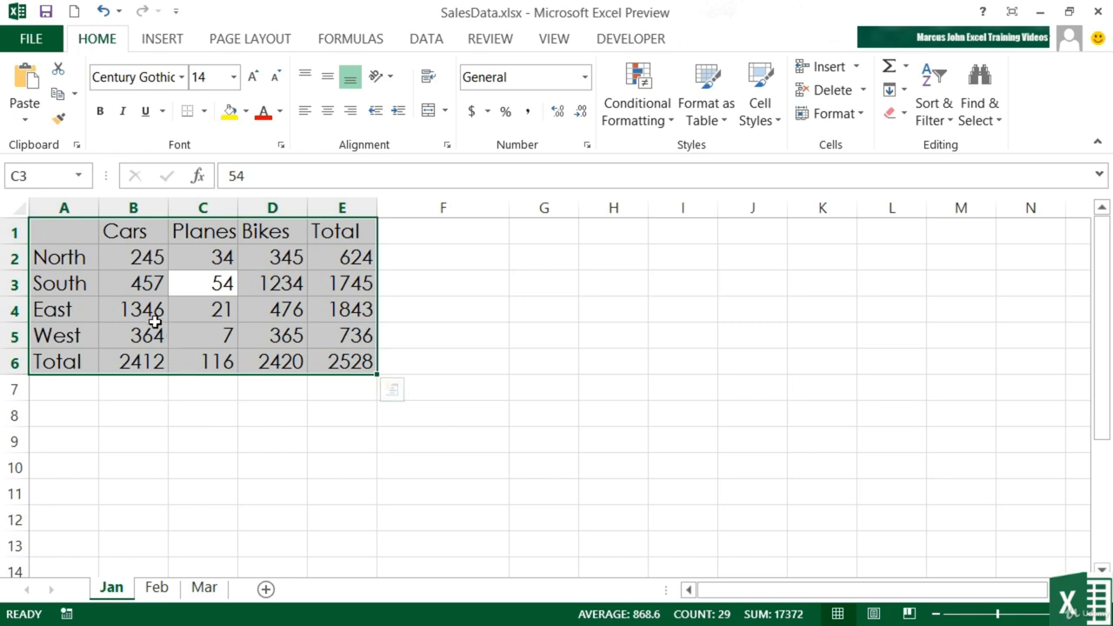
- Select header labels B1:E1 together with region labels A2:A6, leaving the size at 14
{"action": "left_click", "coordinate": [141, 235]}
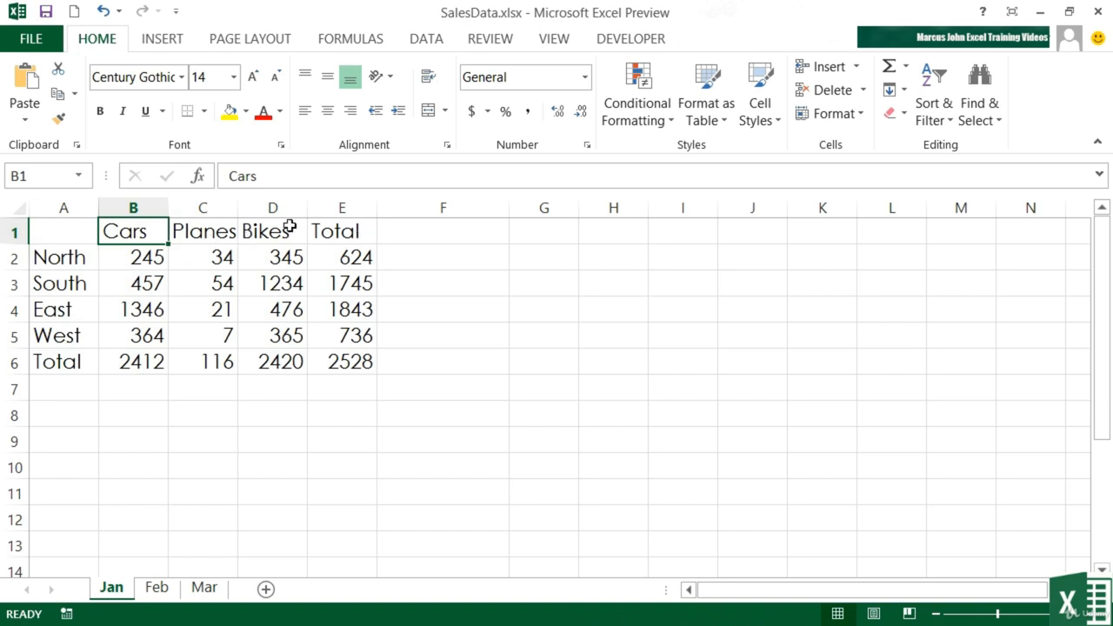
{"action": "left_click_drag", "start_coordinate": [140, 228], "coordinate": [324, 224]}
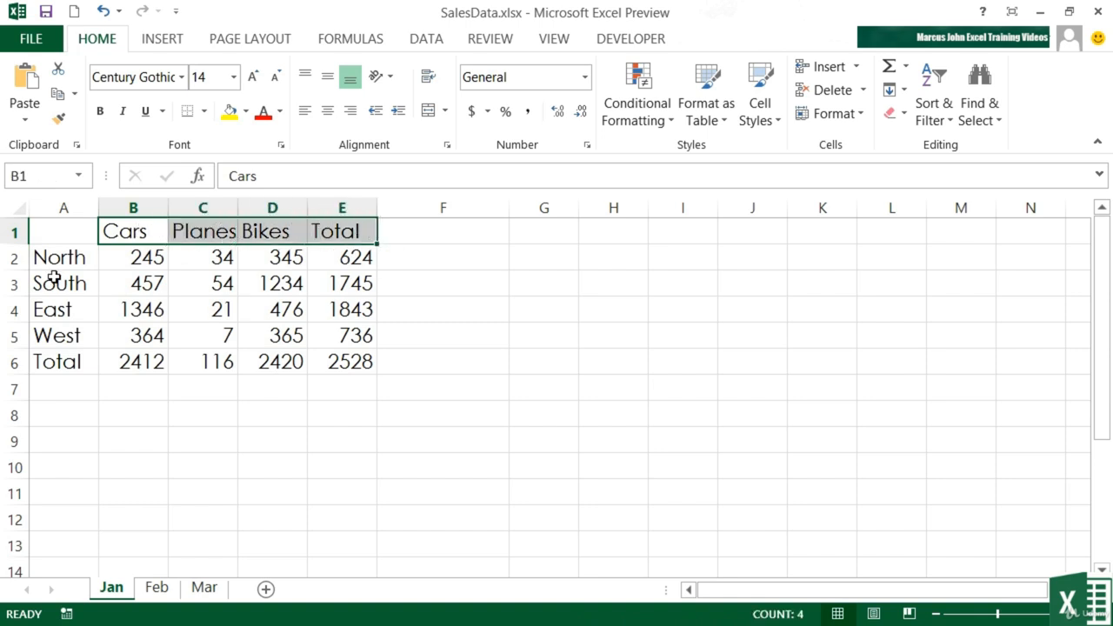
{"action": "left_click_drag", "start_coordinate": [47, 256], "coordinate": [66, 358]}
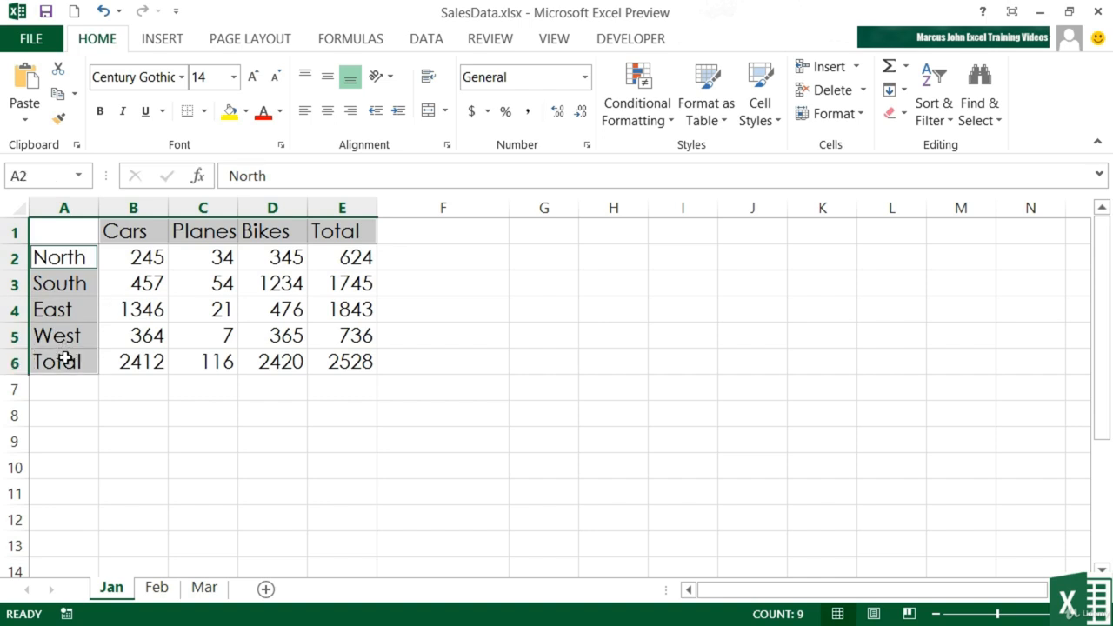
{"action": "left_click", "coordinate": [236, 78]}
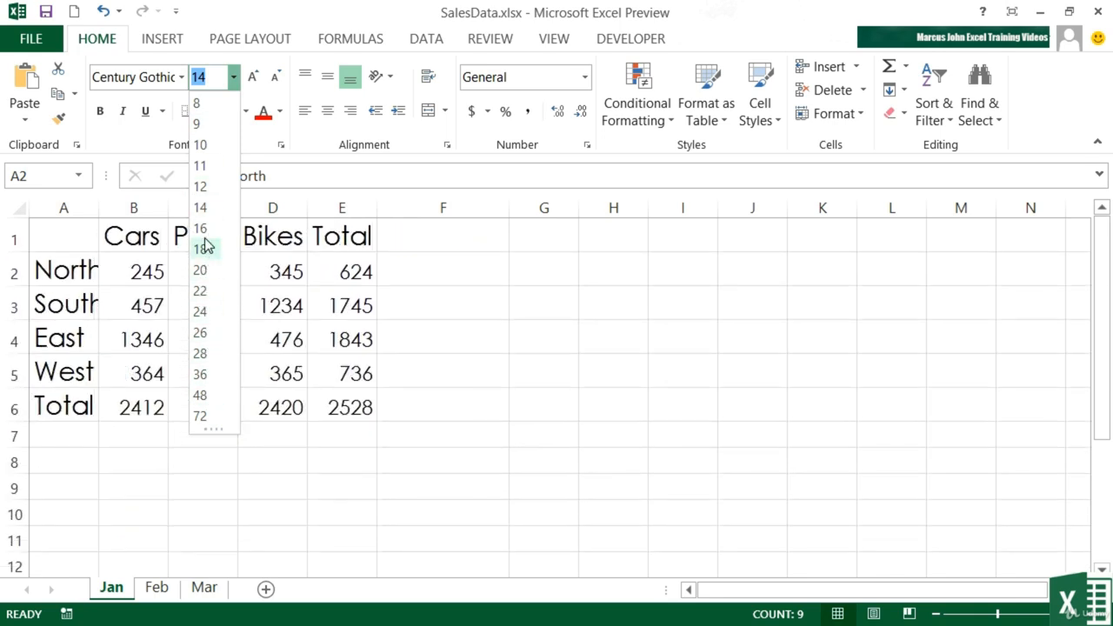
{"action": "left_click", "coordinate": [205, 207]}
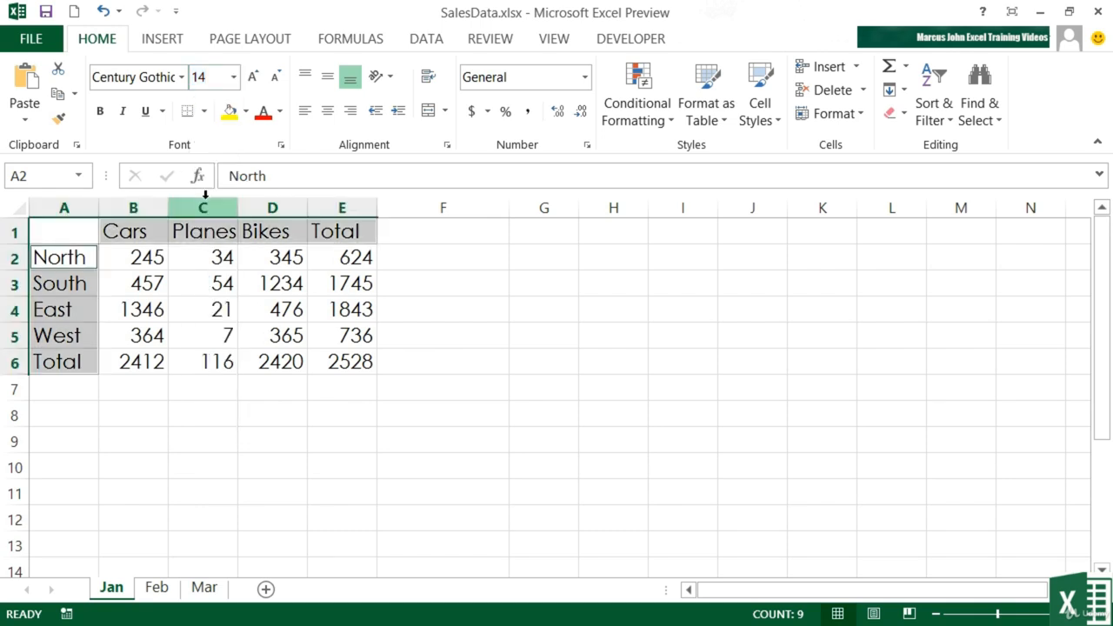
- Step the labels' font size up and down, settling on 16 pt
{"action": "left_click", "coordinate": [252, 77]}
{"action": "left_click", "coordinate": [252, 76]}
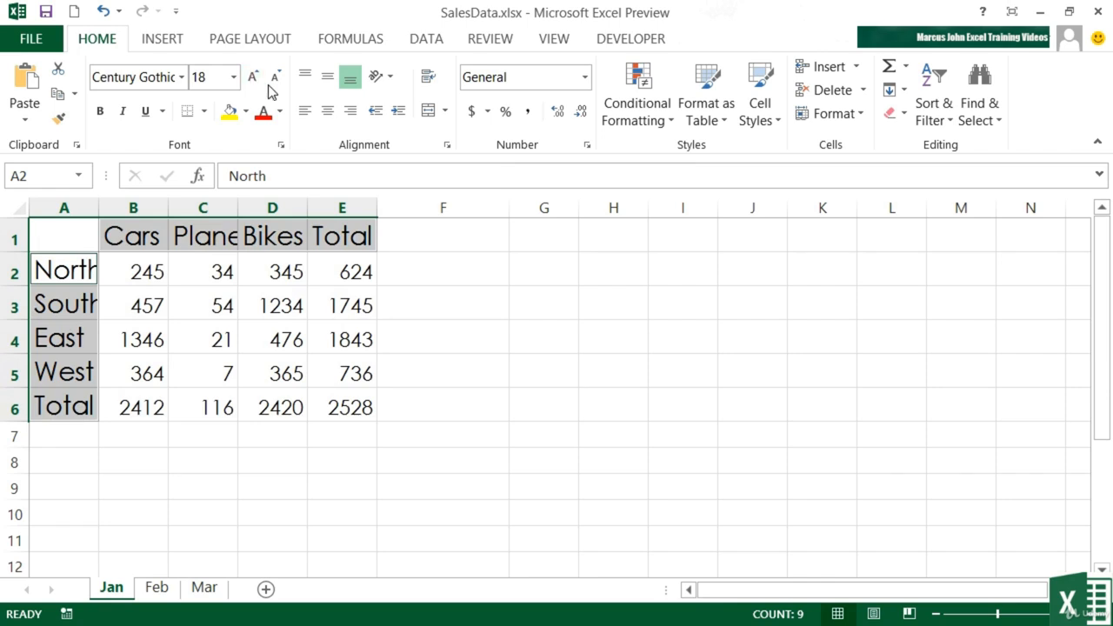
{"action": "left_click", "coordinate": [275, 79]}
{"action": "left_click", "coordinate": [275, 78]}
{"action": "left_click", "coordinate": [275, 78]}
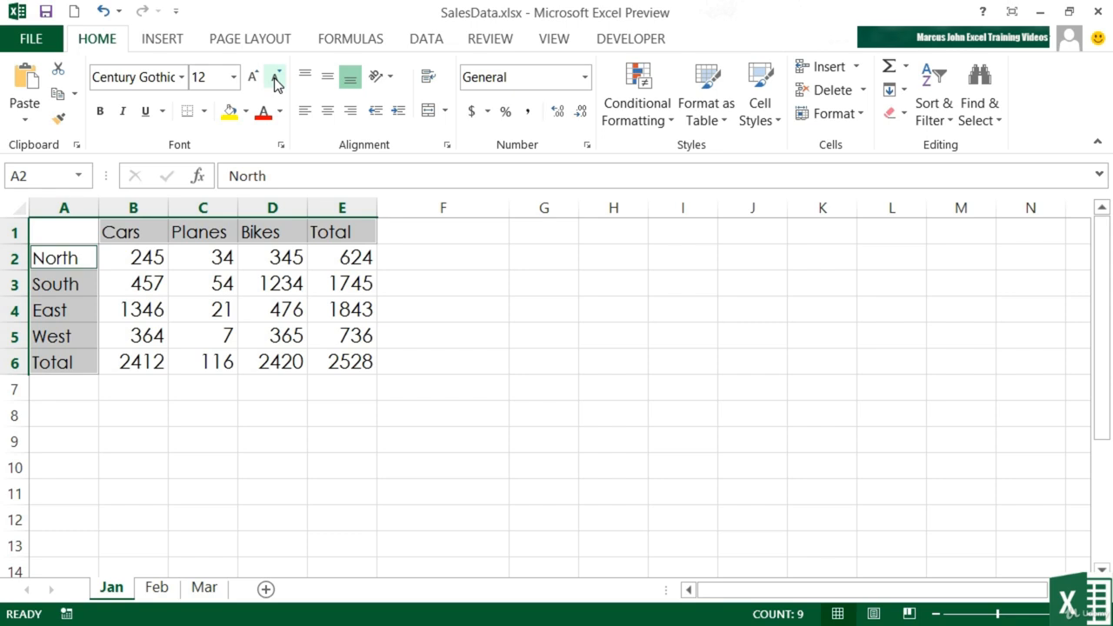
{"action": "left_click", "coordinate": [252, 79]}
{"action": "left_click", "coordinate": [252, 78]}
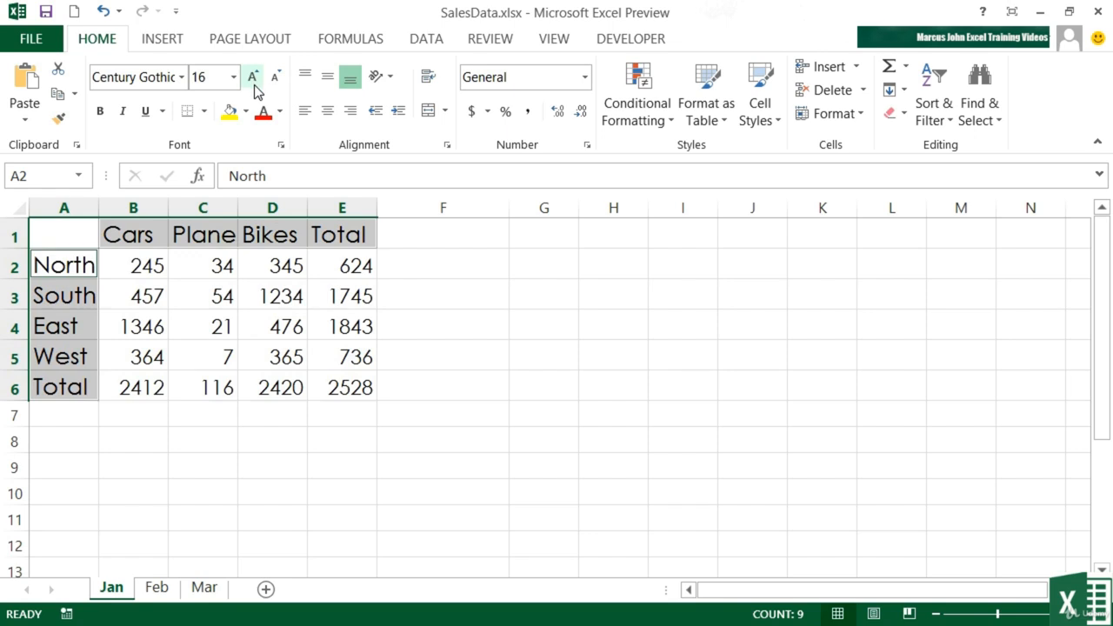
- Confirm figure B2 stays at 14 pt while the Cars, Planes and Bikes headers read 16
{"action": "left_click", "coordinate": [154, 265]}
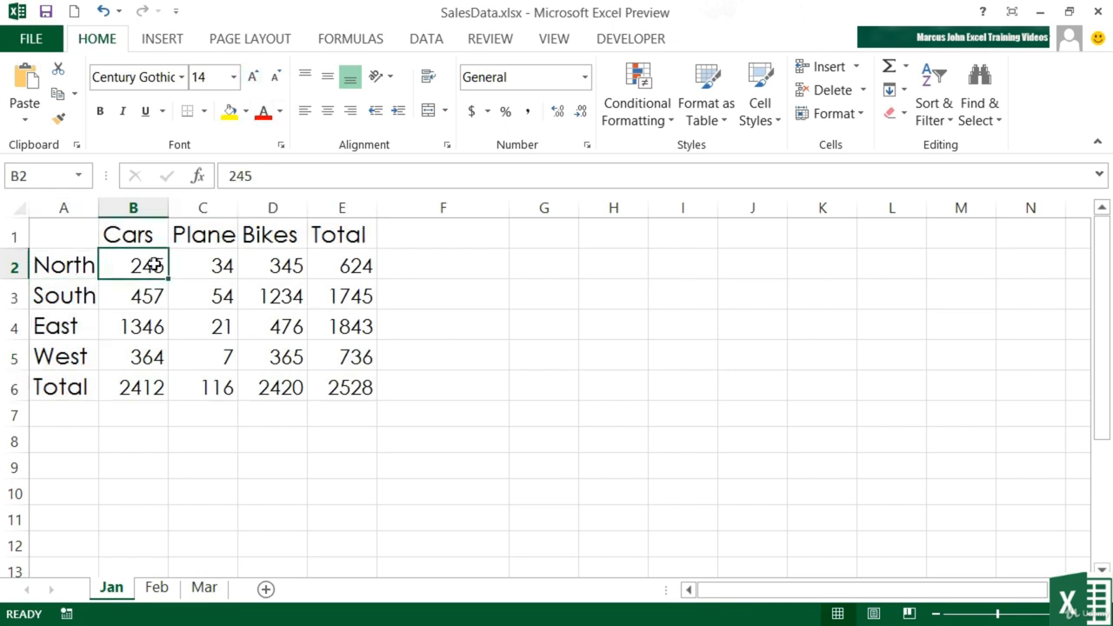
{"action": "left_click", "coordinate": [154, 236]}
{"action": "left_click", "coordinate": [204, 238]}
{"action": "left_click", "coordinate": [249, 235]}
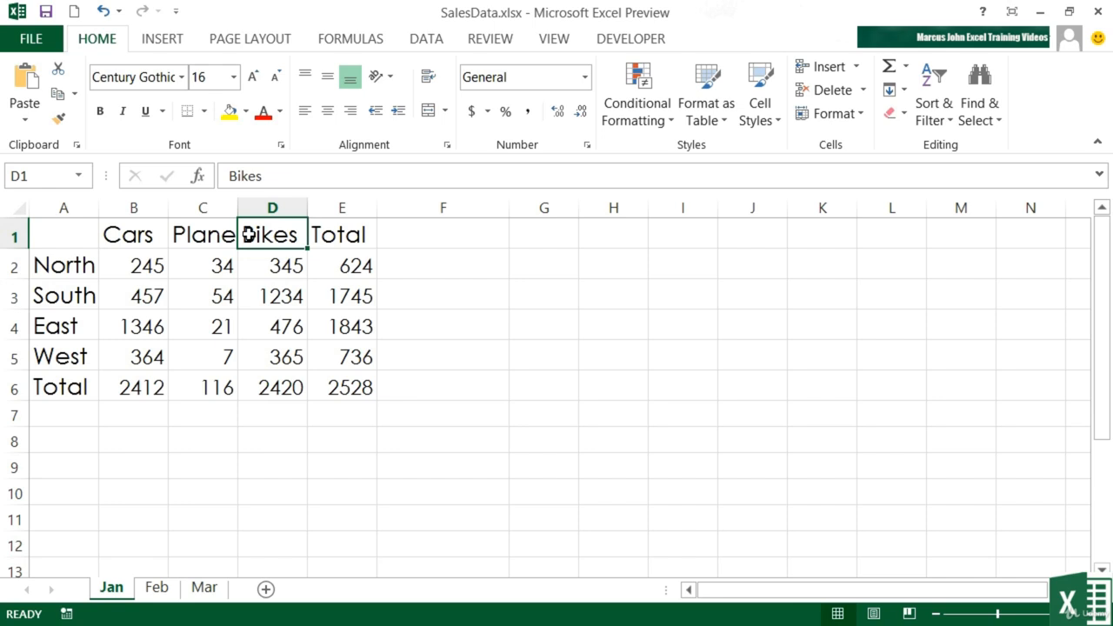
- Colour the totals row B6:E6 text dark orange
{"action": "left_click", "coordinate": [150, 390]}
{"action": "left_click_drag", "start_coordinate": [149, 390], "coordinate": [328, 391]}
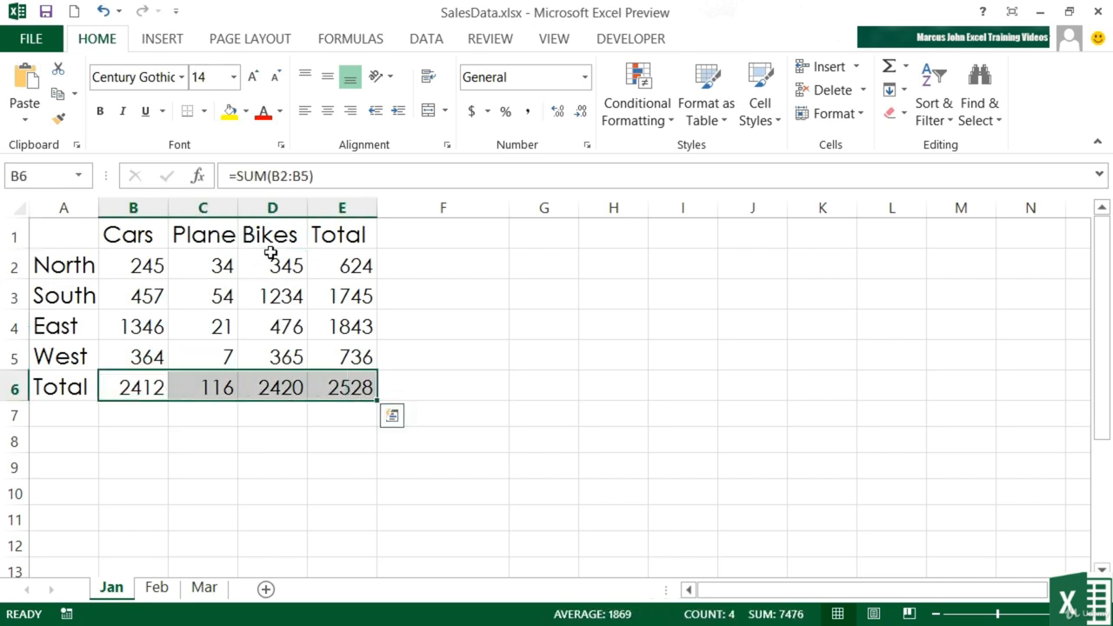
{"action": "left_click", "coordinate": [279, 112]}
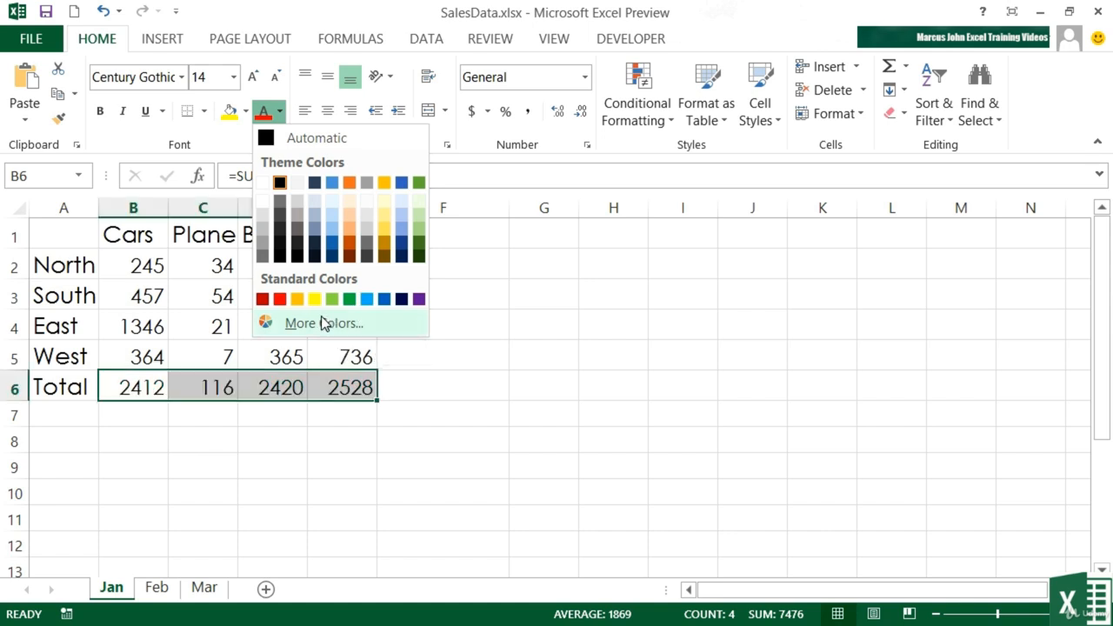
{"action": "left_click", "coordinate": [349, 248]}
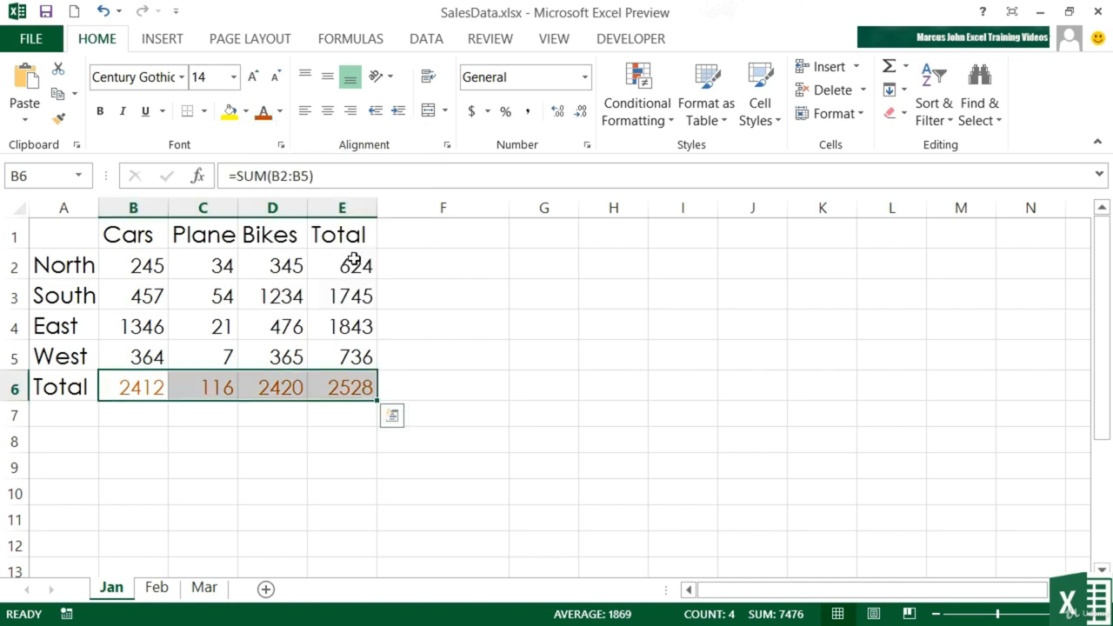
- Colour the regional totals in E2:E5 blue
{"action": "left_click_drag", "start_coordinate": [353, 259], "coordinate": [353, 346]}
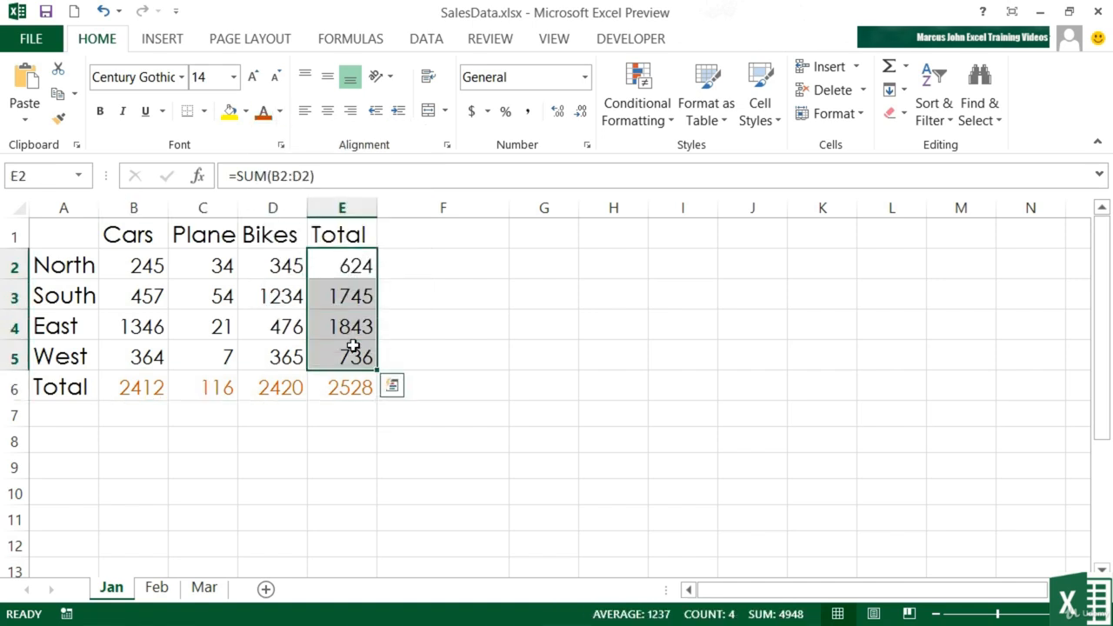
{"action": "left_click", "coordinate": [281, 113]}
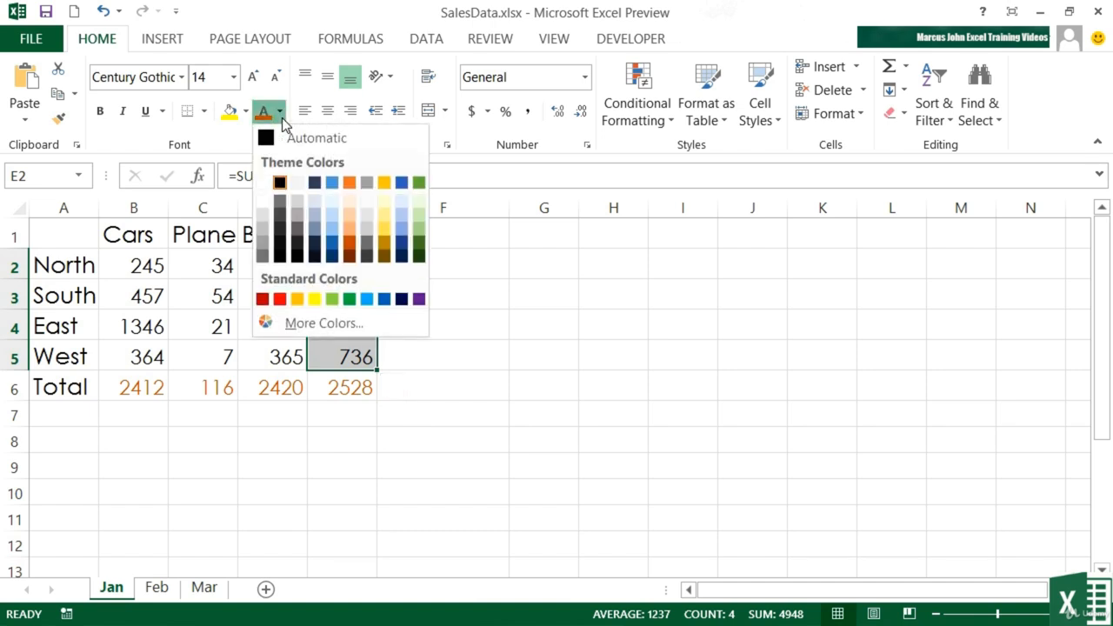
{"action": "left_click", "coordinate": [331, 252]}
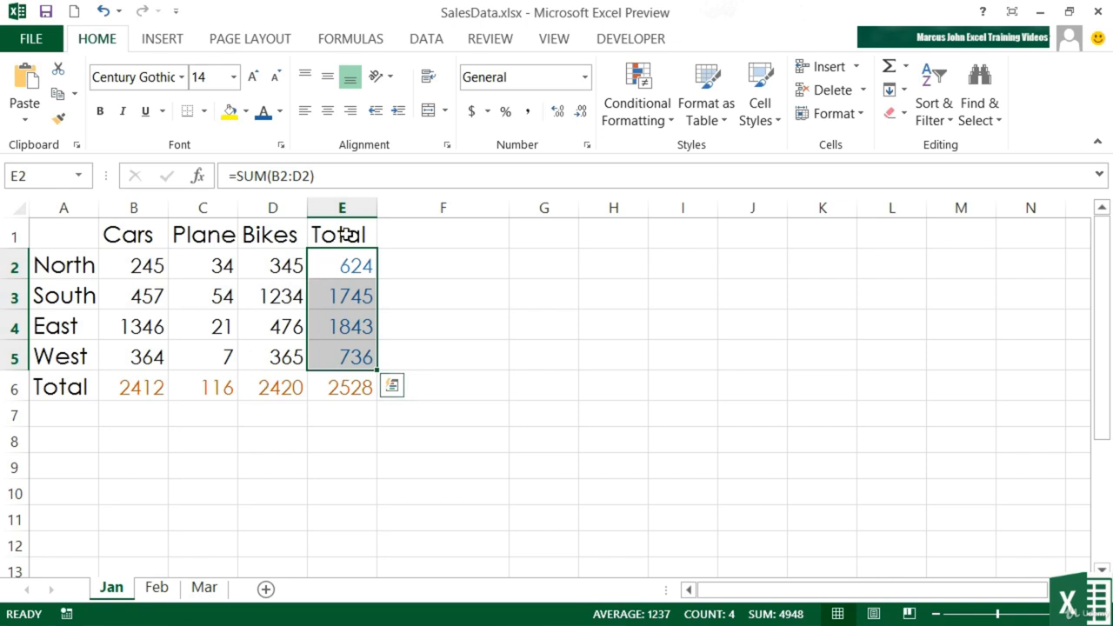
{"action": "left_click_drag", "start_coordinate": [352, 233], "coordinate": [74, 235]}
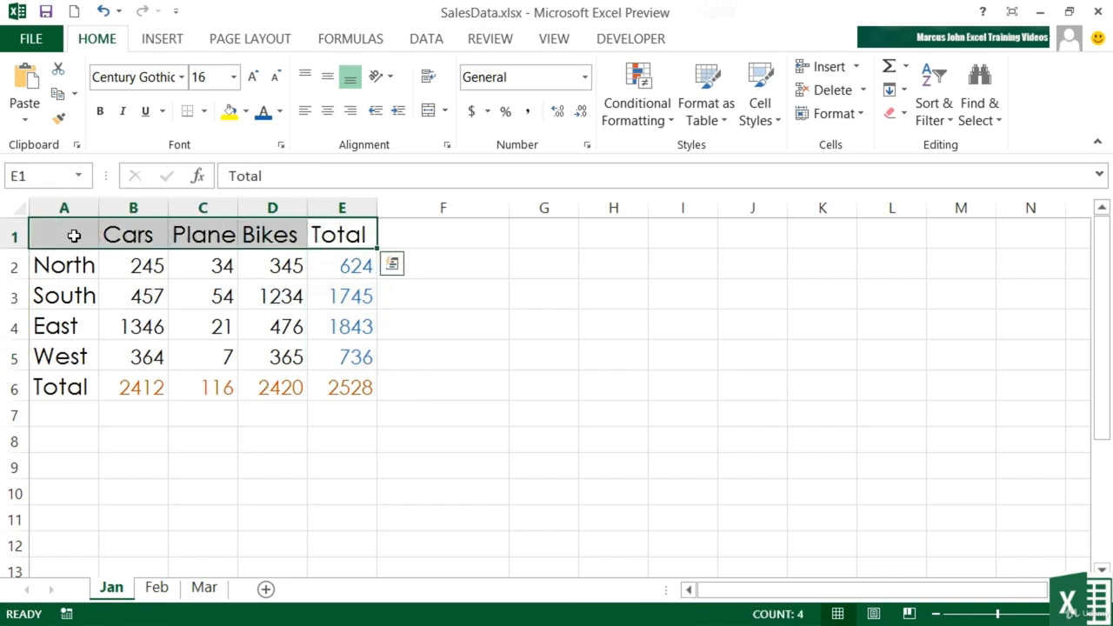
- Give the header row A1:E1 a light orange (Lighter 60%) background fill
{"action": "left_click", "coordinate": [246, 113]}
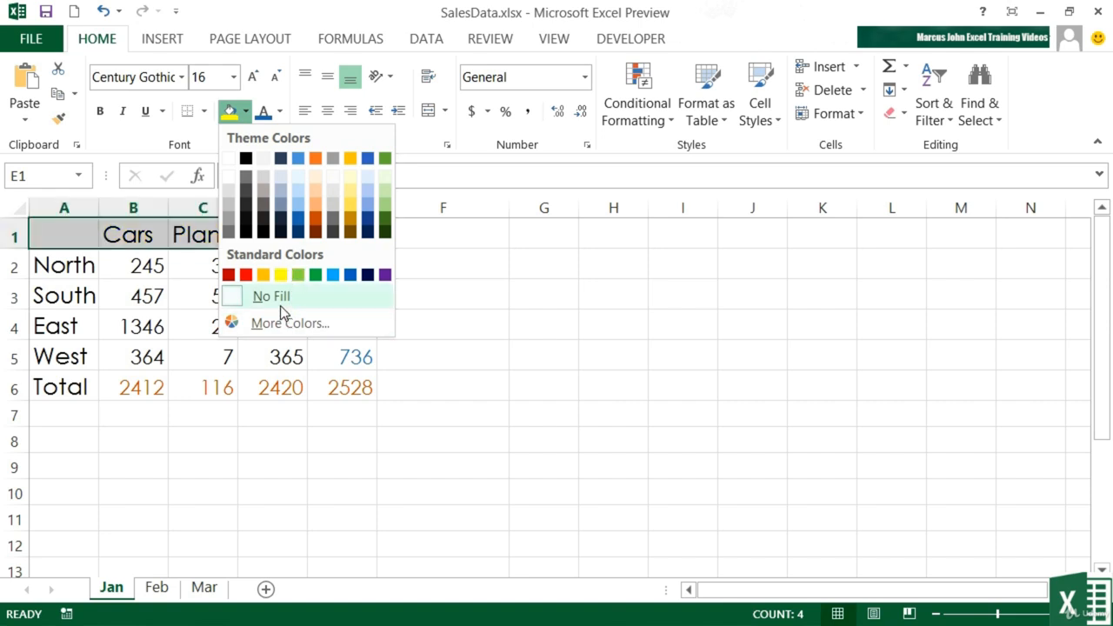
{"action": "left_click", "coordinate": [316, 193]}
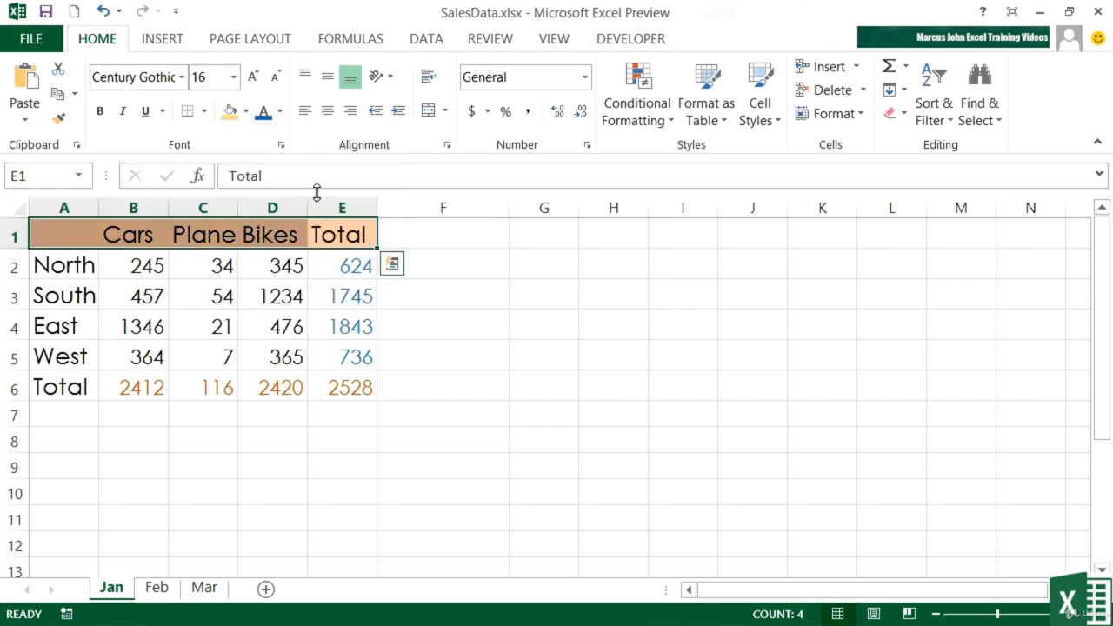
{"action": "left_click", "coordinate": [76, 265]}
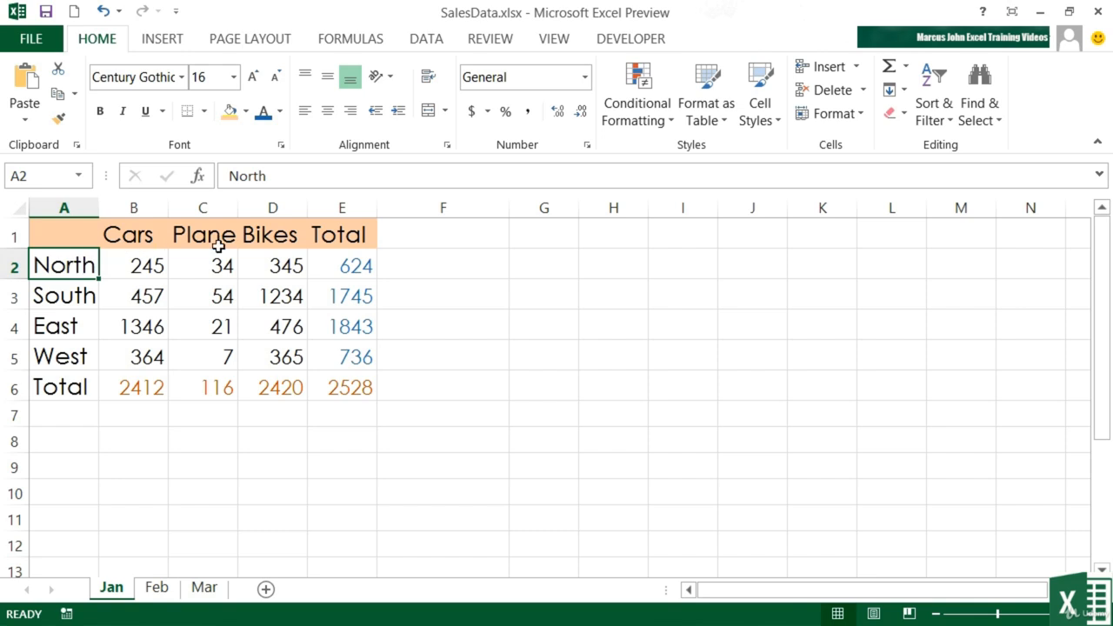
{"action": "left_click_drag", "start_coordinate": [328, 232], "coordinate": [75, 224]}
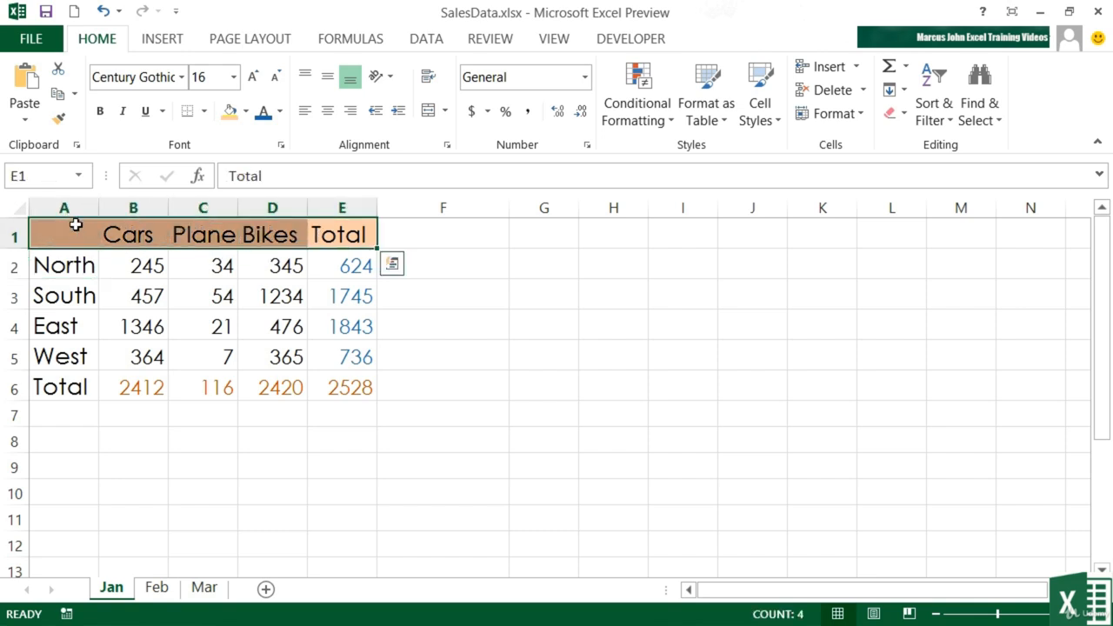
{"action": "left_click_drag", "start_coordinate": [82, 264], "coordinate": [71, 388]}
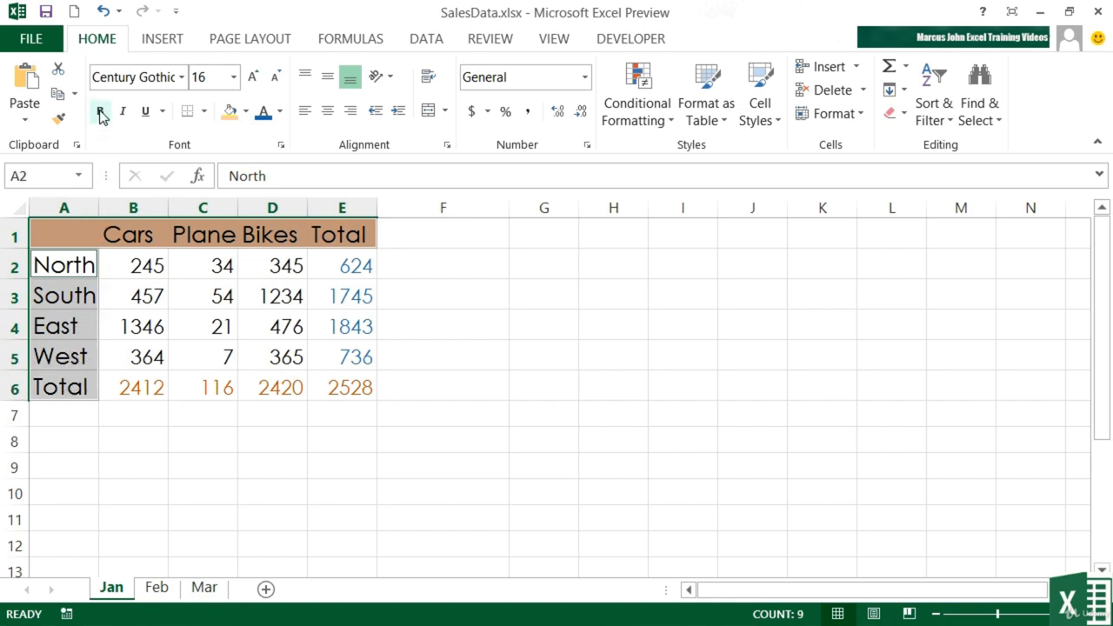
{"action": "left_click", "coordinate": [100, 111]}
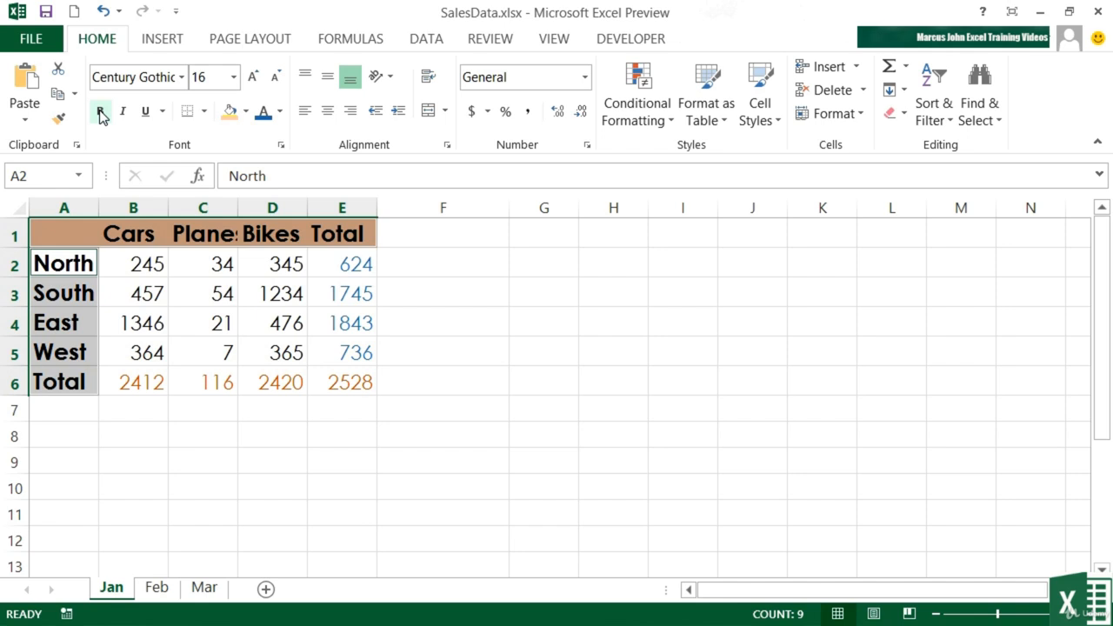
{"action": "left_click", "coordinate": [100, 112]}
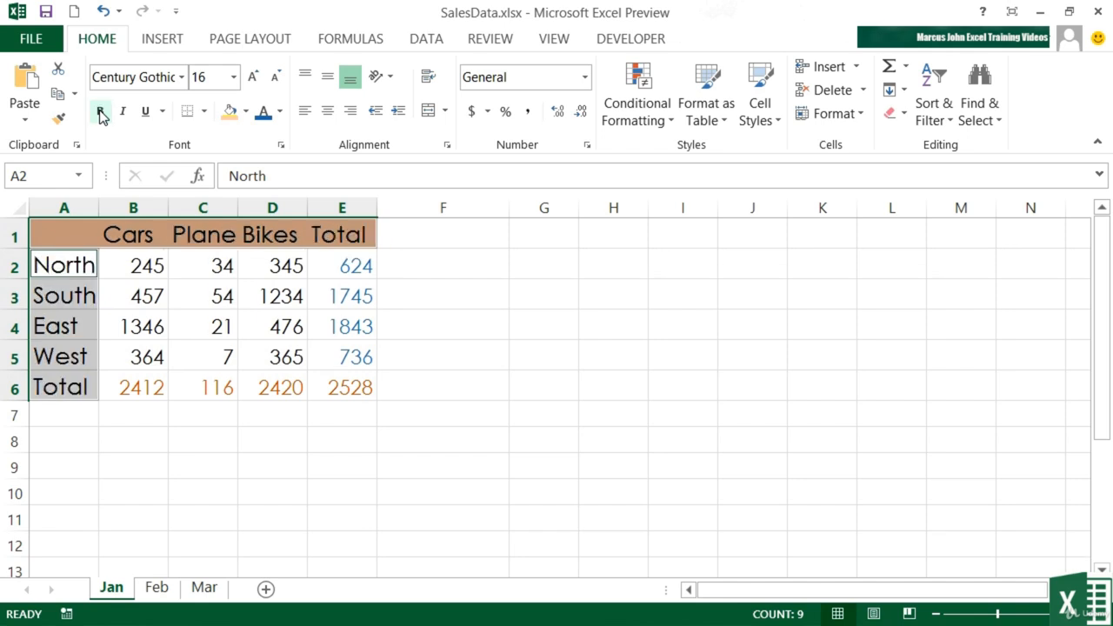
{"action": "left_click", "coordinate": [123, 118]}
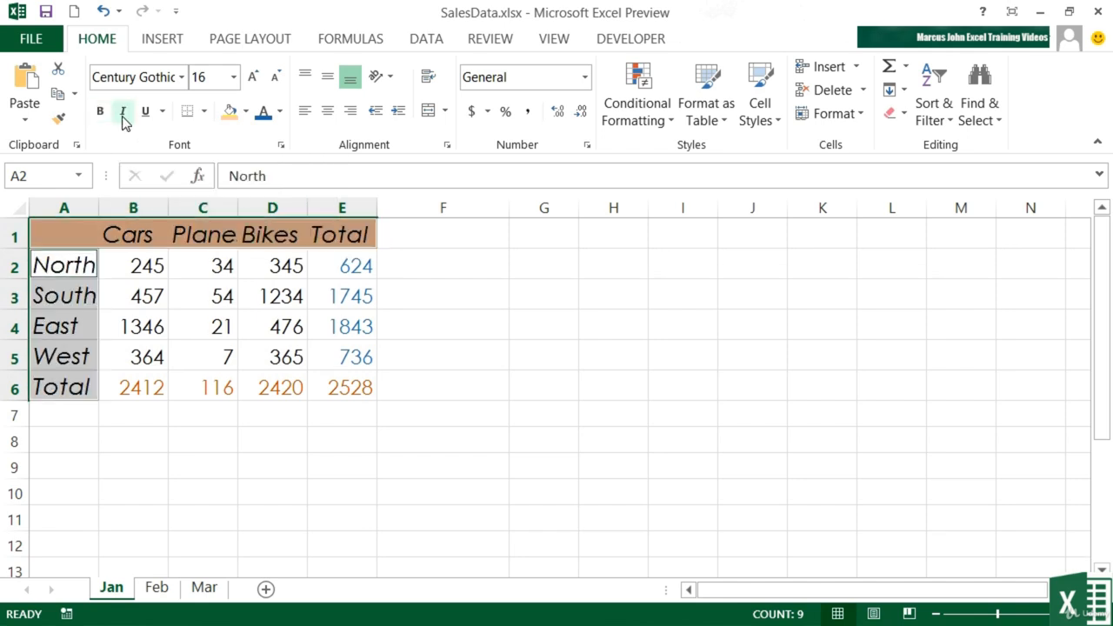
{"action": "left_click", "coordinate": [123, 111]}
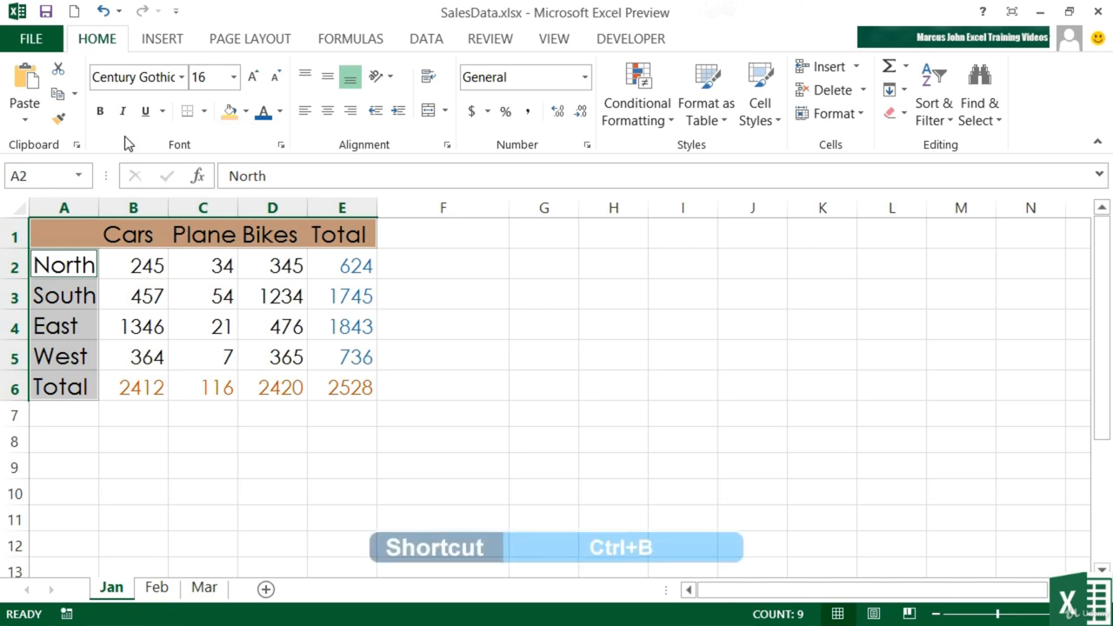
{"action": "key", "text": "ctrl+b"}
{"action": "key", "text": "ctrl+b"}
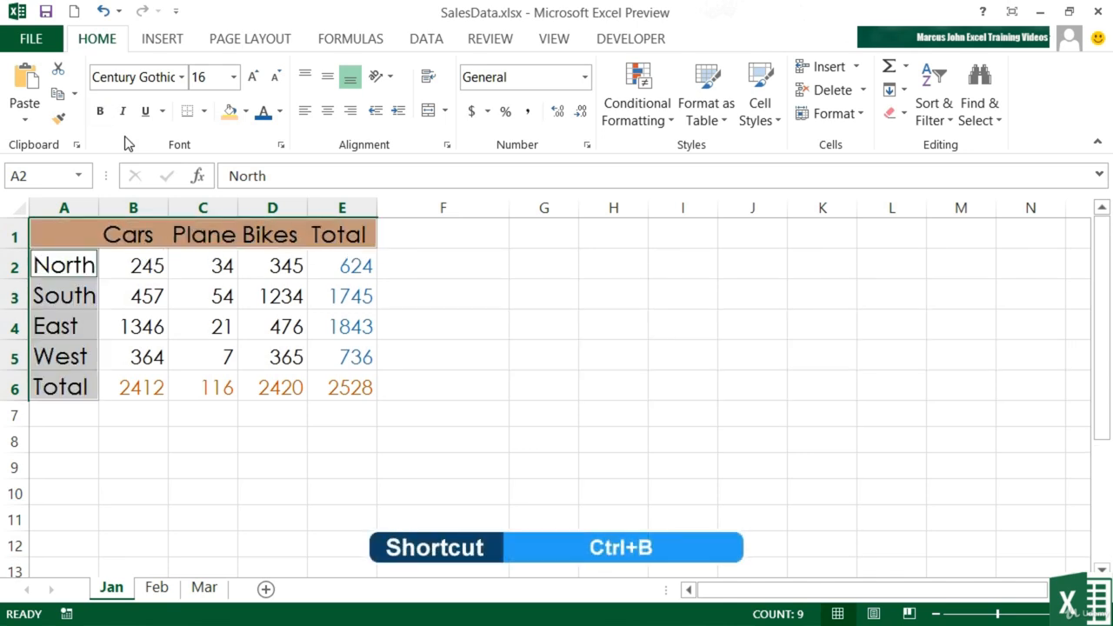
{"action": "key", "text": "ctrl+i"}
{"action": "key", "text": "ctrl+i"}
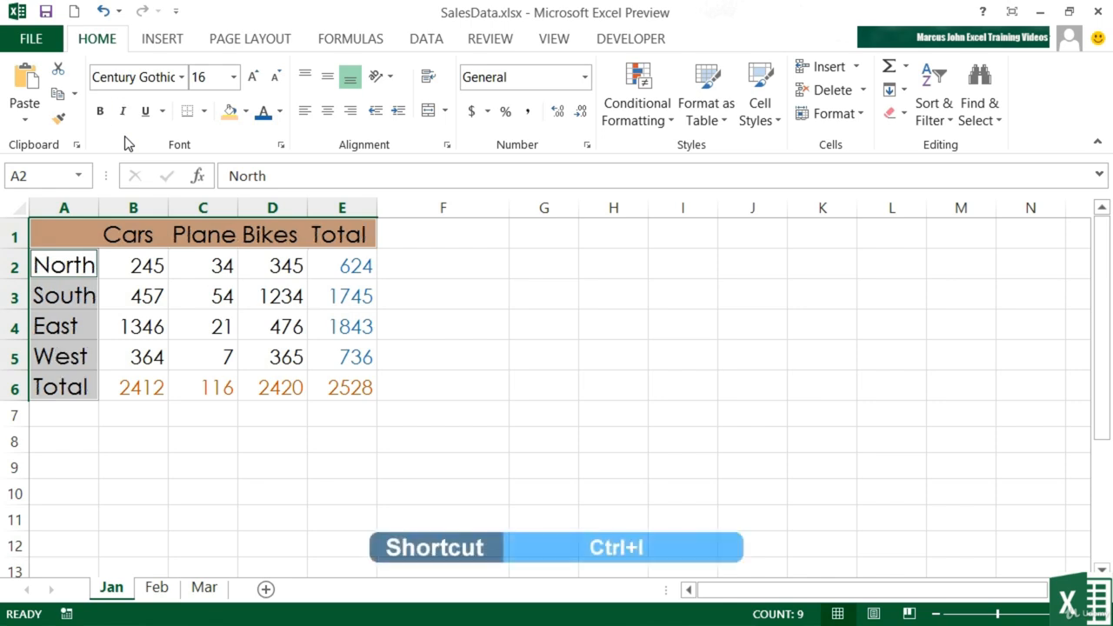
{"action": "key", "text": "ctrl+i"}
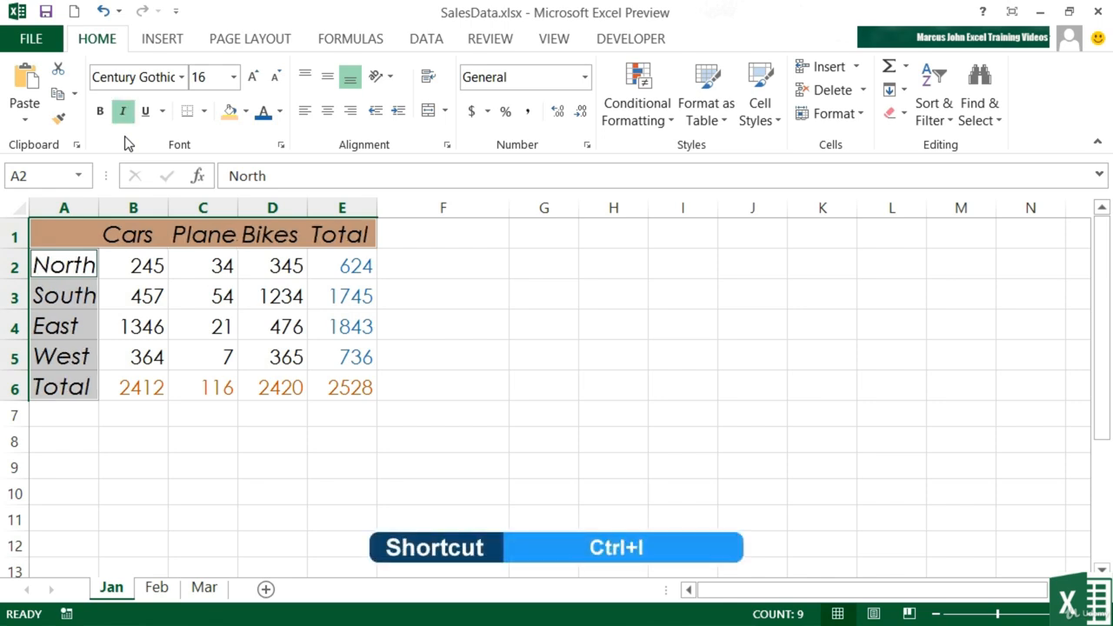
{"action": "key", "text": "ctrl+b"}
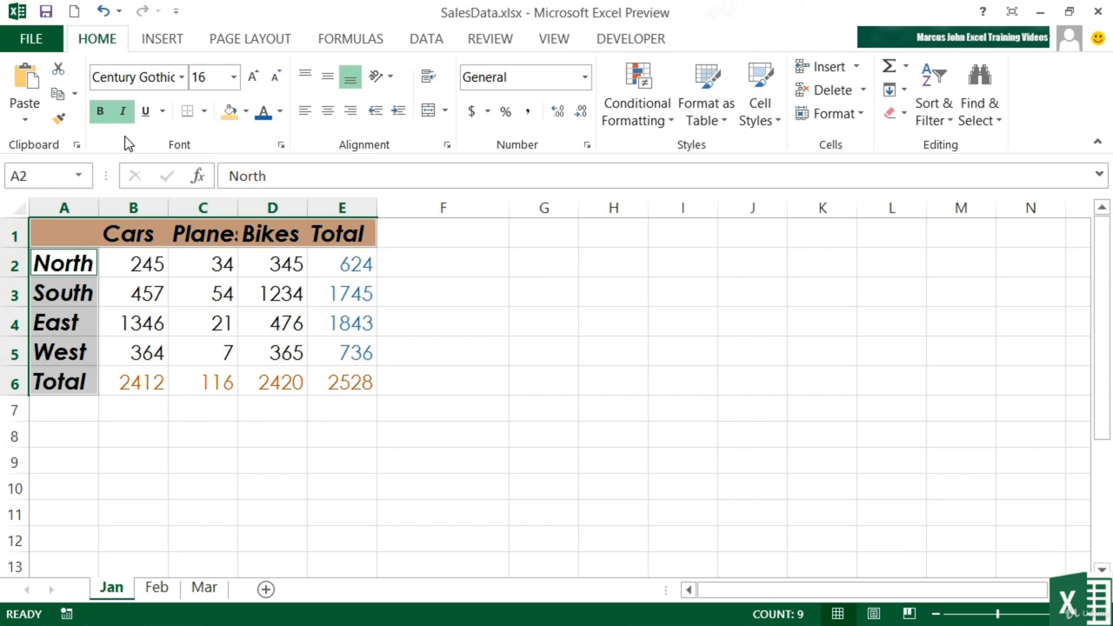
{"action": "key", "text": "ctrl+b"}
{"action": "key", "text": "ctrl+i"}
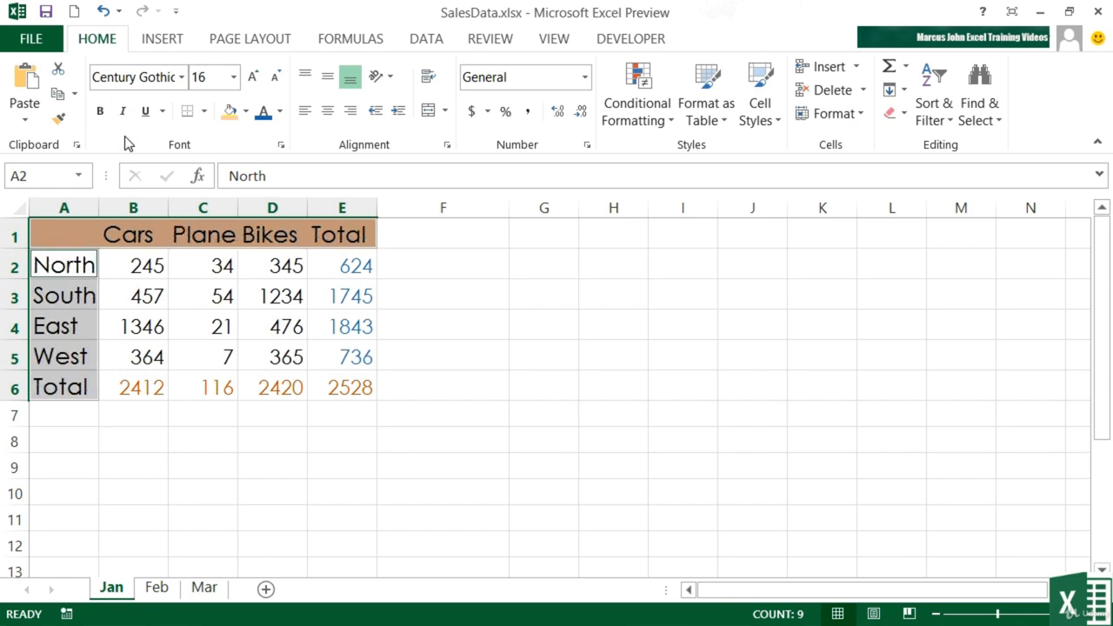
- Try single and double underlines on headers and labels, remove them, then make them bold
{"action": "left_click", "coordinate": [161, 111]}
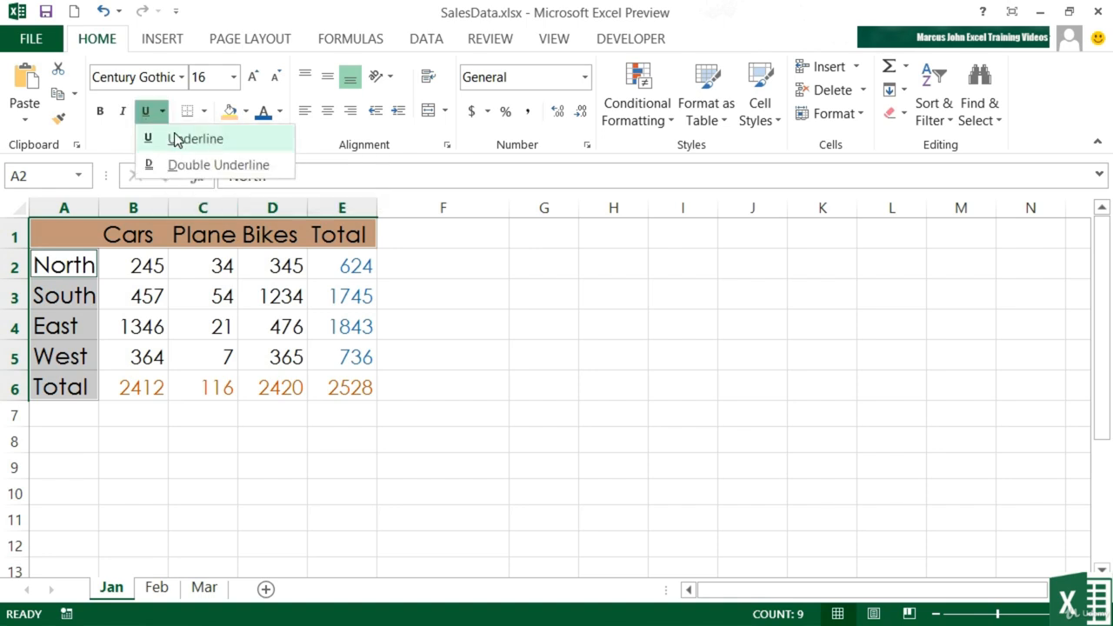
{"action": "left_click", "coordinate": [163, 112]}
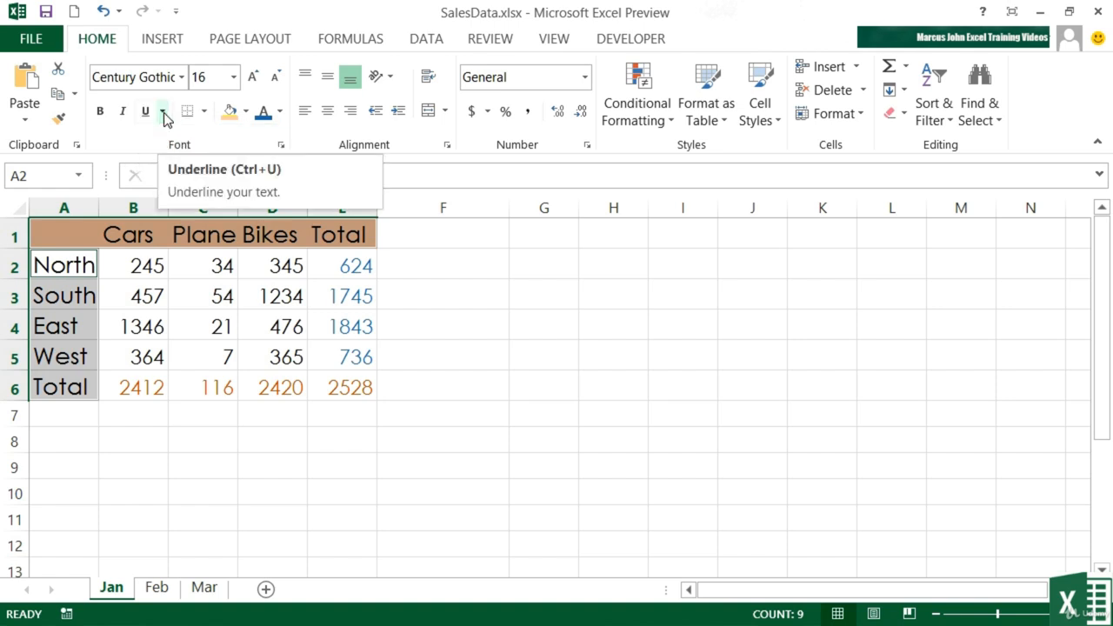
{"action": "key", "text": "ctrl+u"}
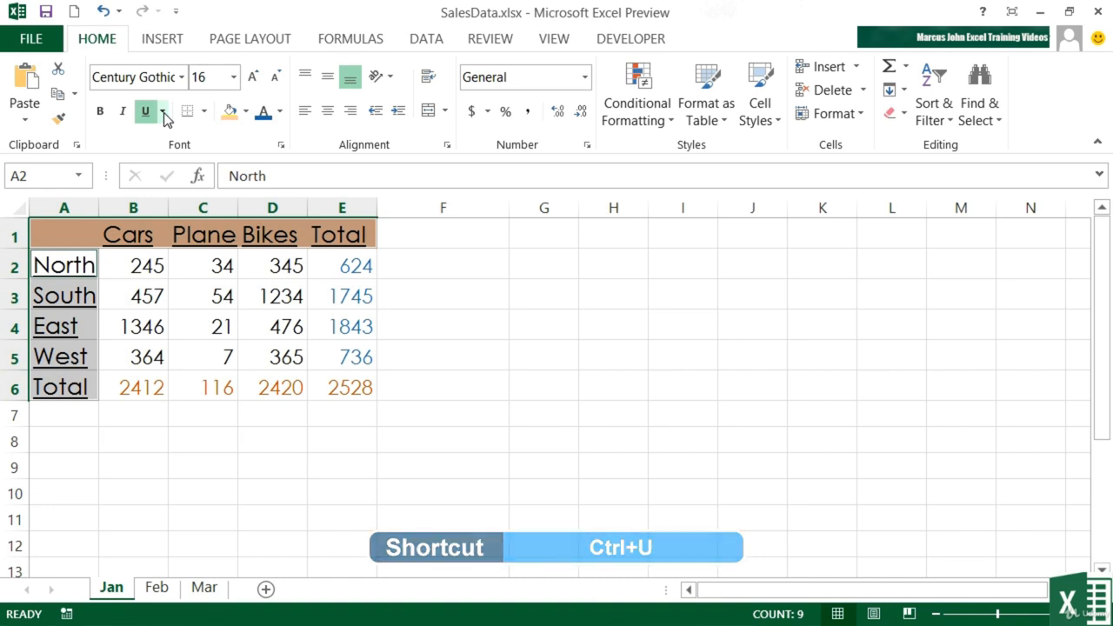
{"action": "key", "text": "ctrl+u"}
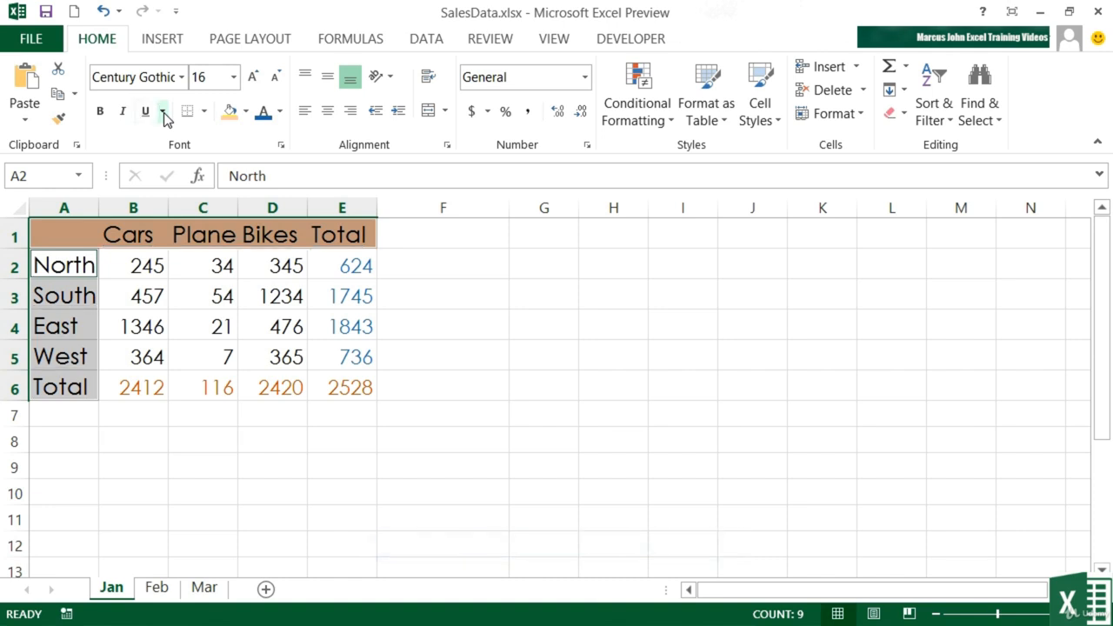
{"action": "left_click", "coordinate": [164, 112]}
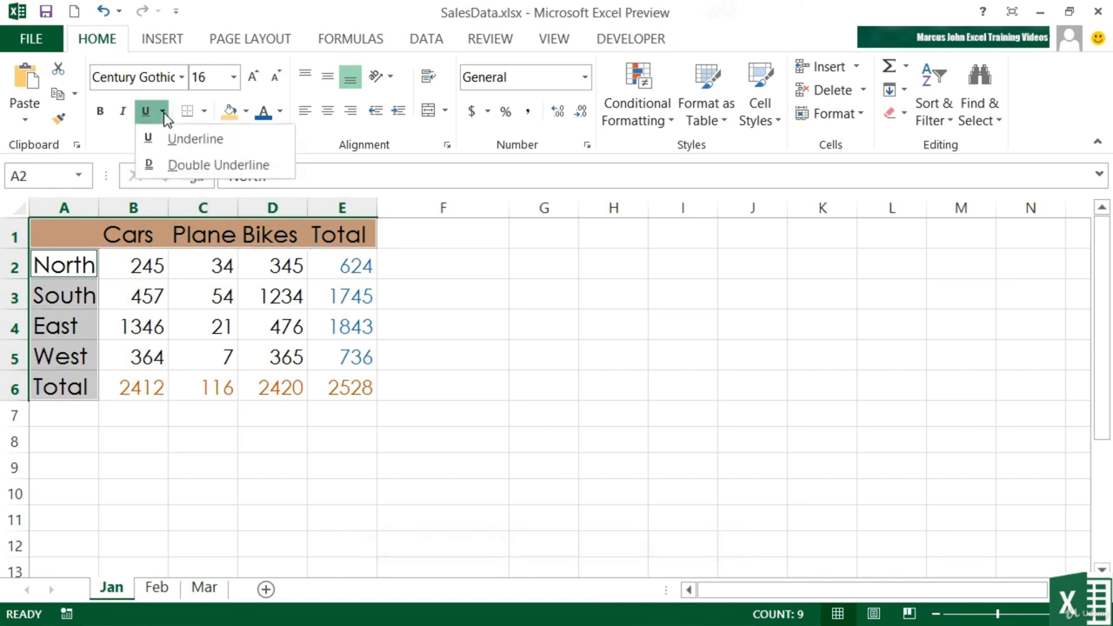
{"action": "left_click", "coordinate": [188, 165]}
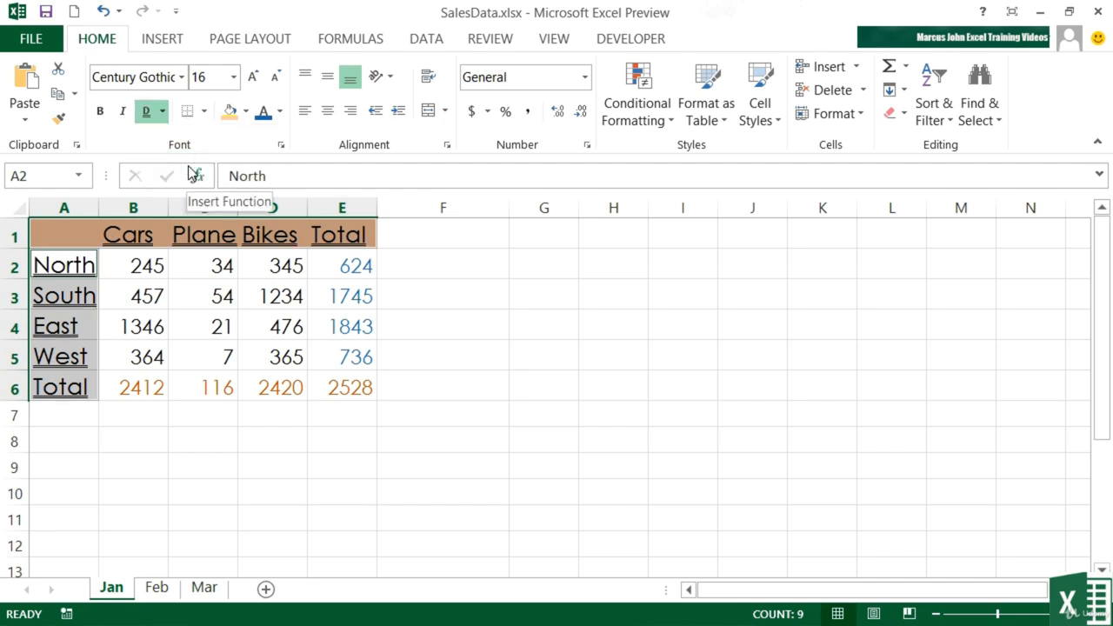
{"action": "left_click", "coordinate": [162, 112]}
{"action": "left_click", "coordinate": [173, 141]}
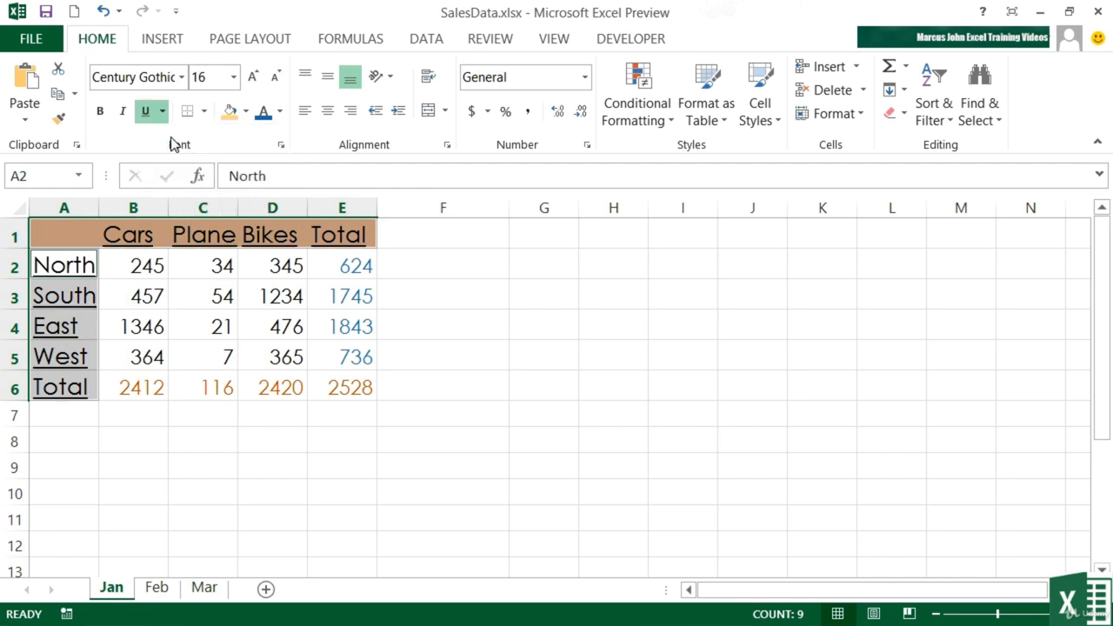
{"action": "key", "text": "ctrl+u"}
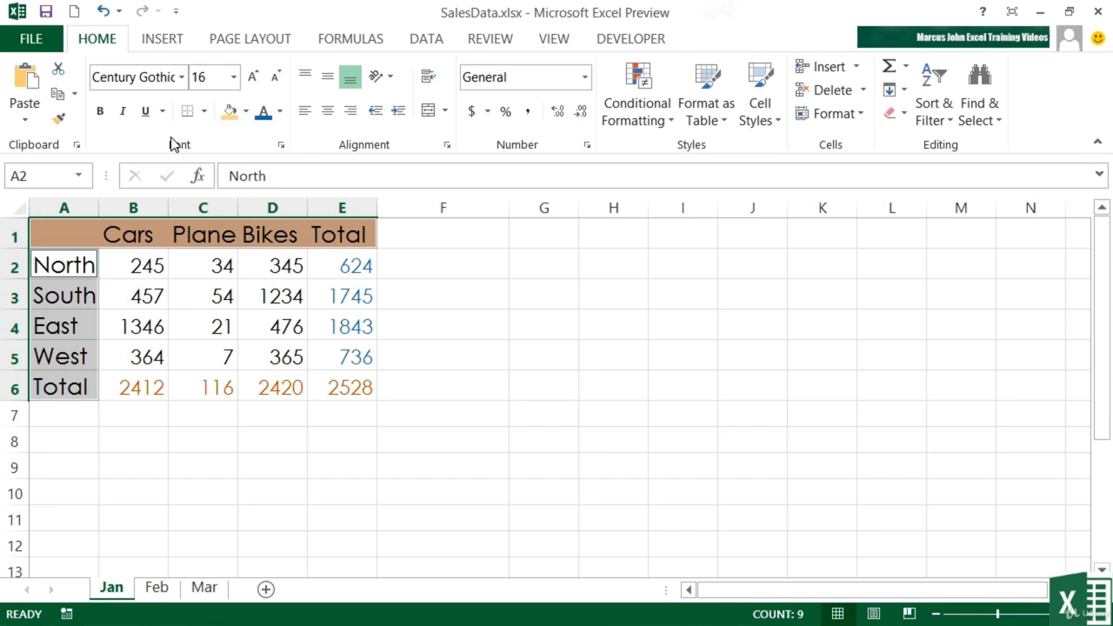
{"action": "key", "text": "ctrl+b"}
- Double-underline the totals 2412 through 2528 in B6:E6
{"action": "left_click_drag", "start_coordinate": [154, 380], "coordinate": [328, 378]}
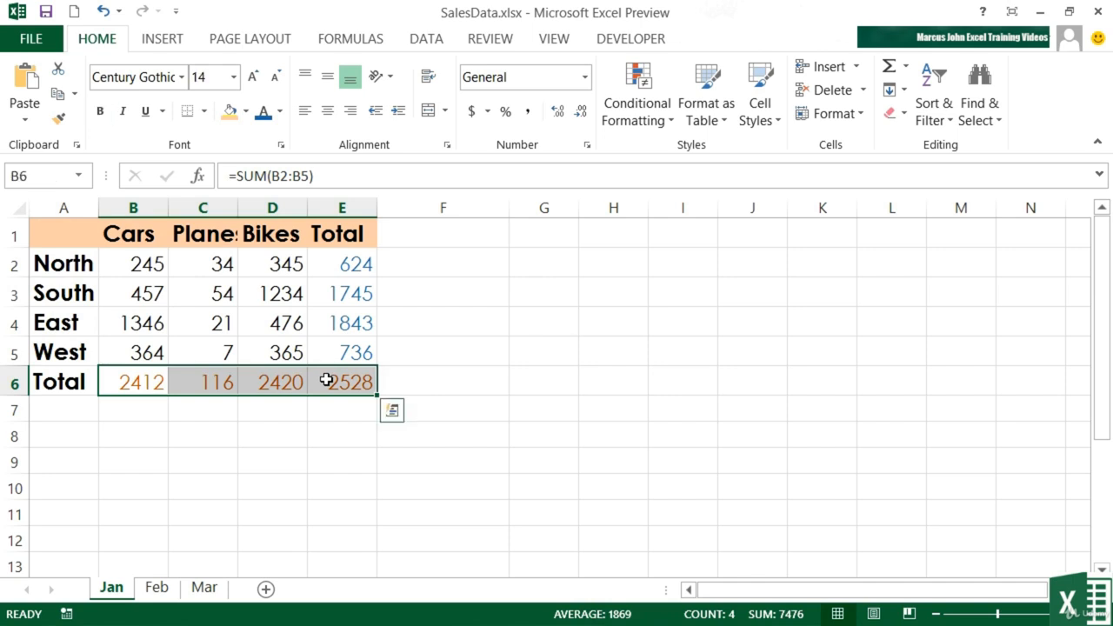
{"action": "left_click", "coordinate": [161, 113]}
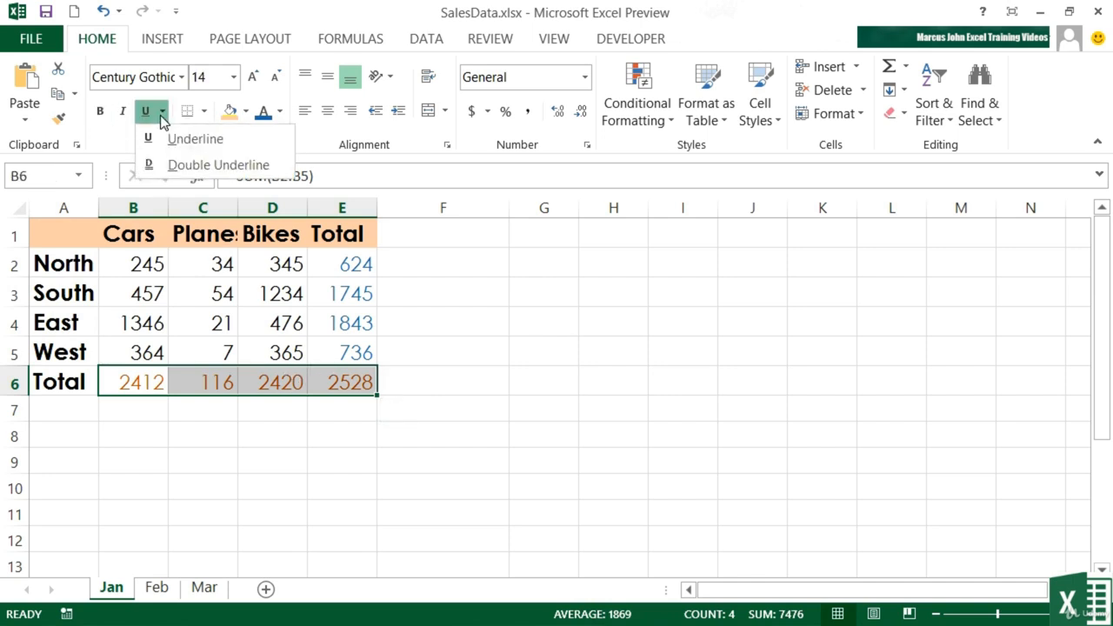
{"action": "left_click", "coordinate": [196, 164]}
{"action": "left_click", "coordinate": [453, 383]}
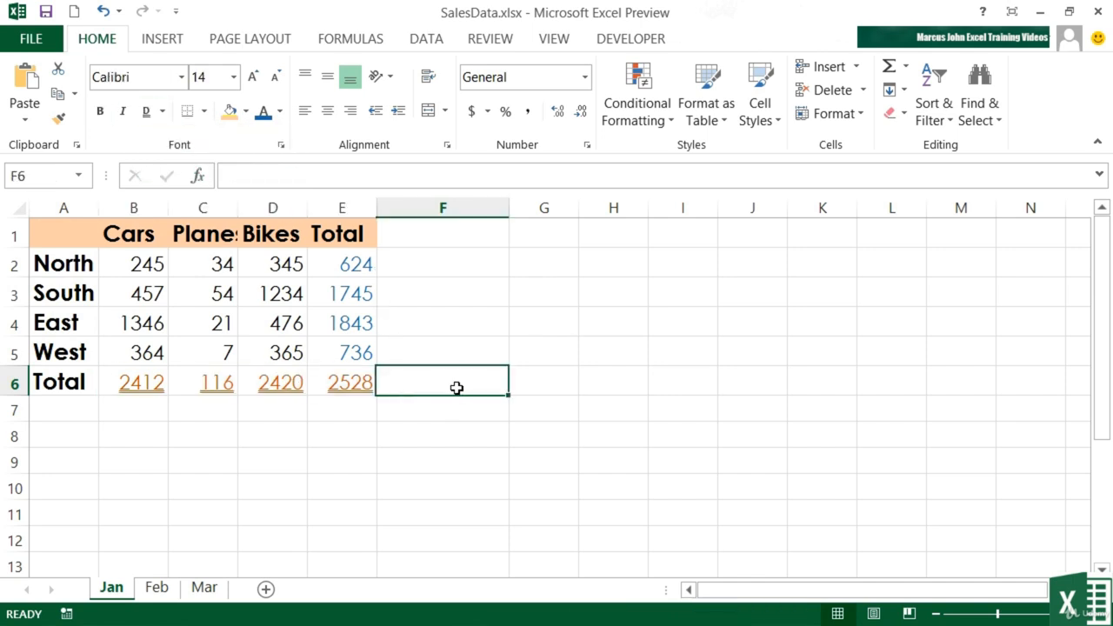